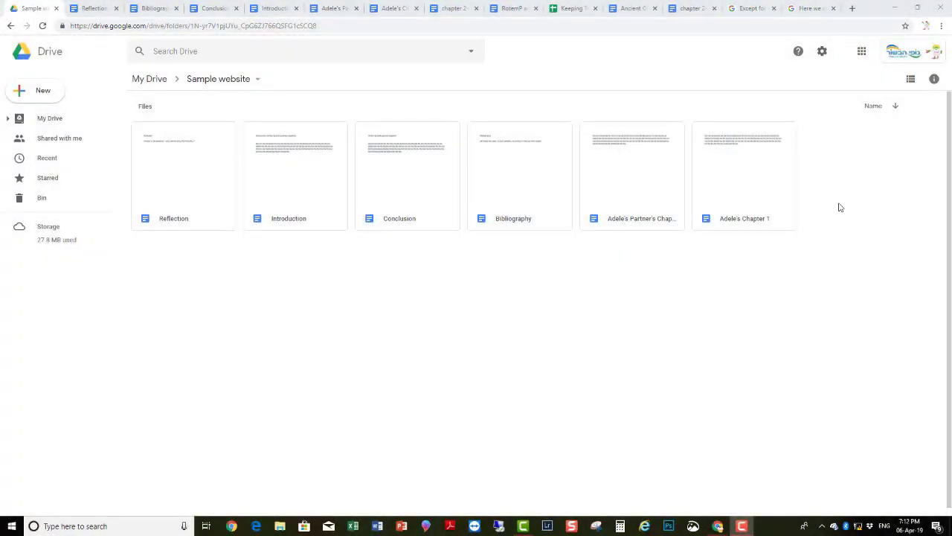
# - Switch from Drive to the new version of Google Sites and create a blank site
pyautogui.click(861, 54)
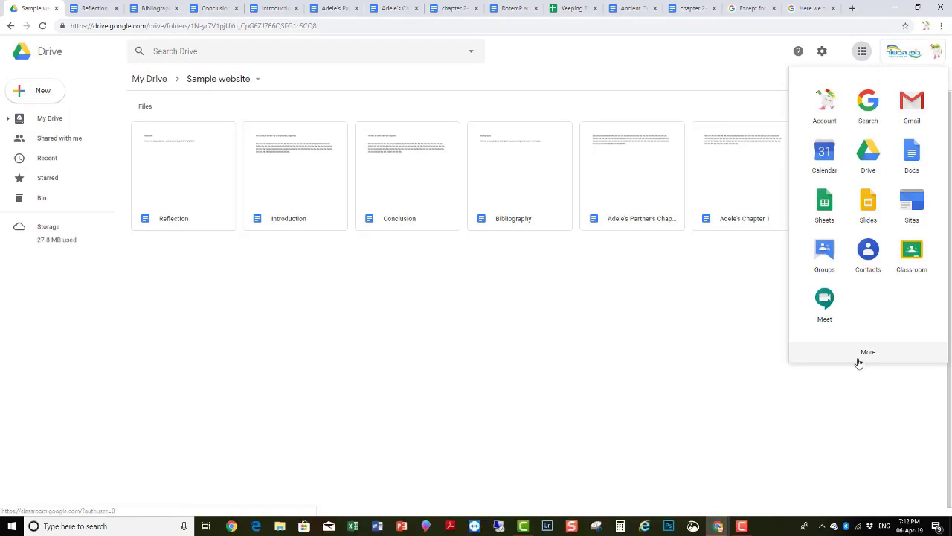
pyautogui.click(869, 352)
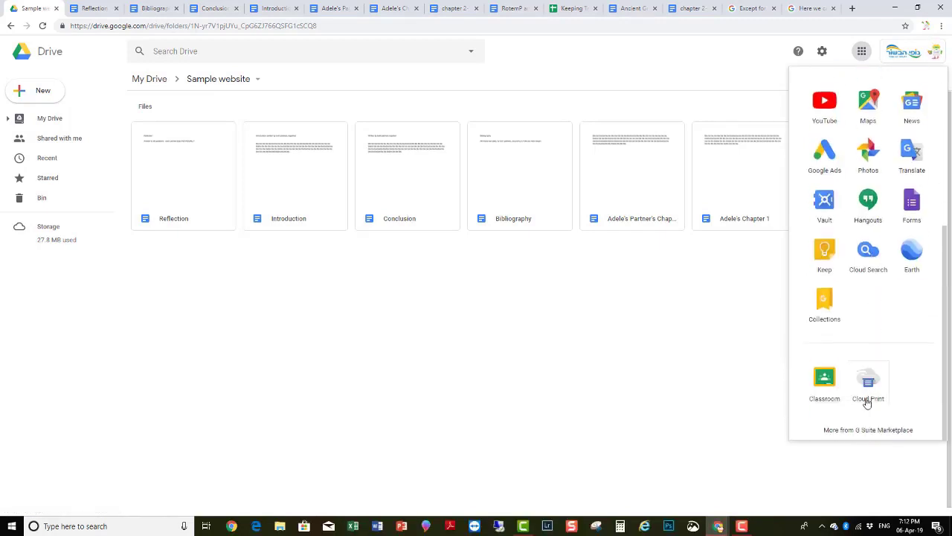
pyautogui.scroll(5, 915, 209)
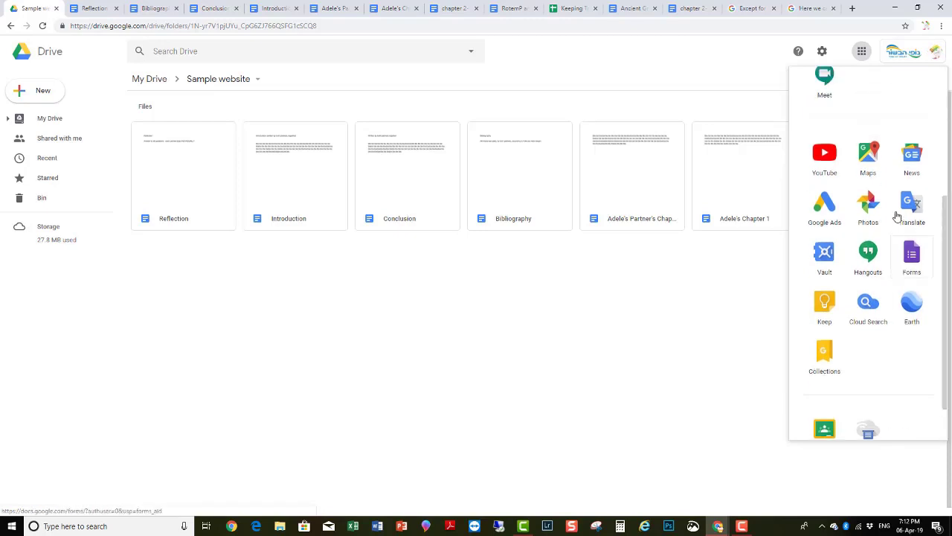
pyautogui.click(914, 209)
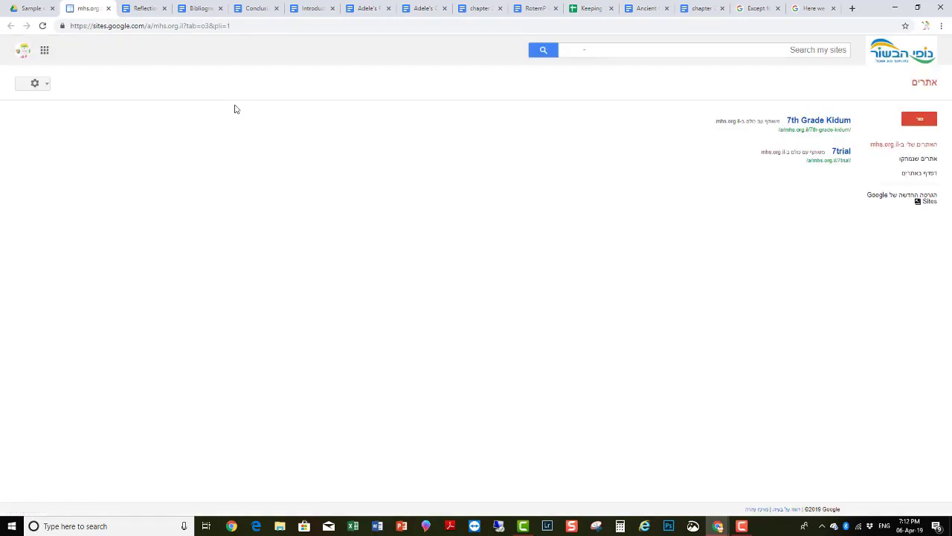
pyautogui.click(914, 201)
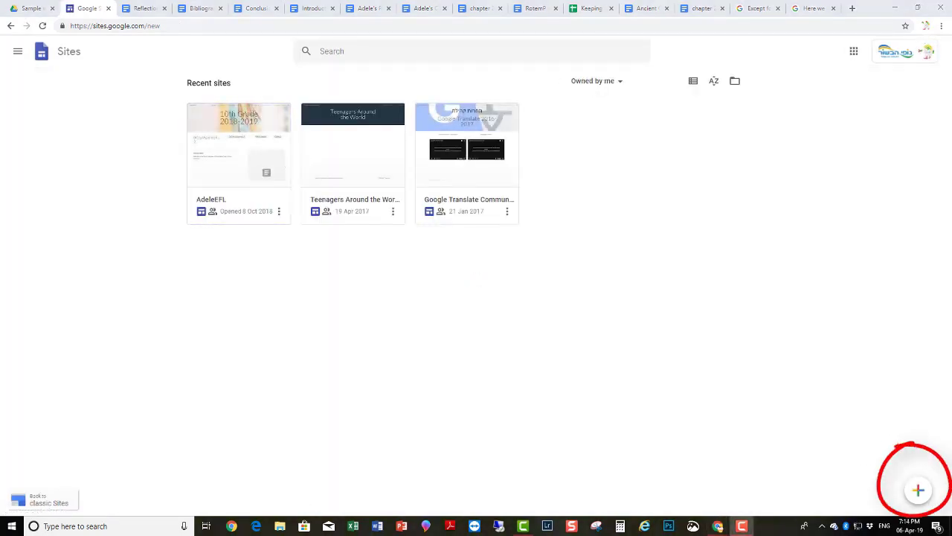
pyautogui.click(919, 490)
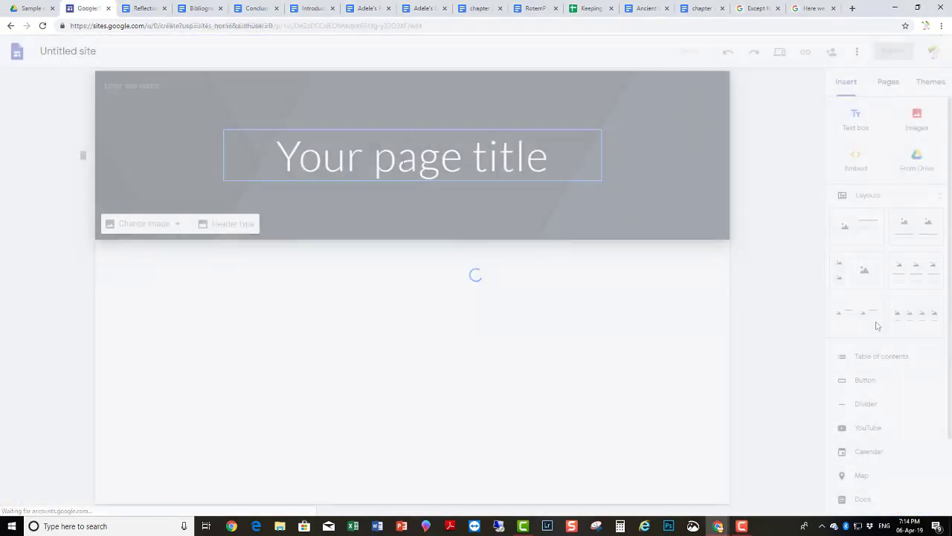
# - Rename the untitled site document to "Reikii -" followed by the two authors' names
pyautogui.click(104, 54)
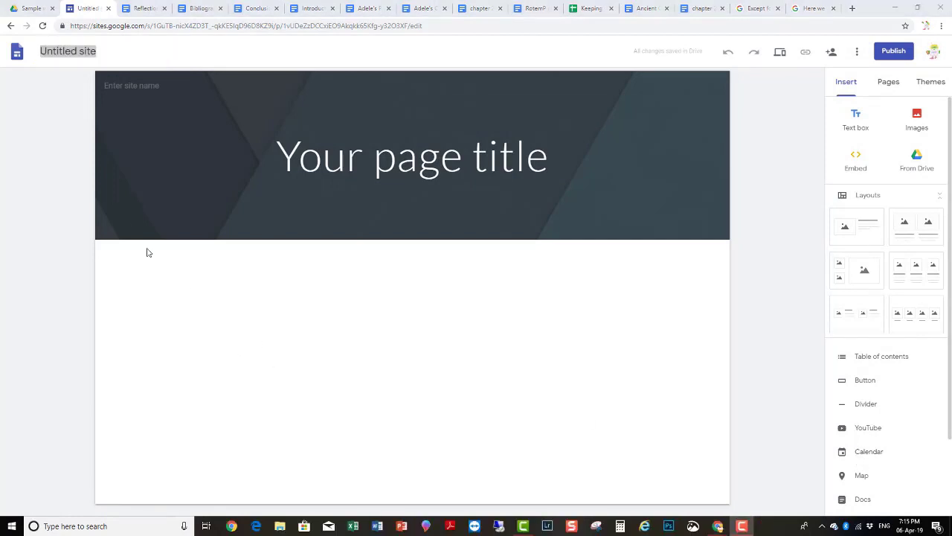
pyautogui.click(83, 50)
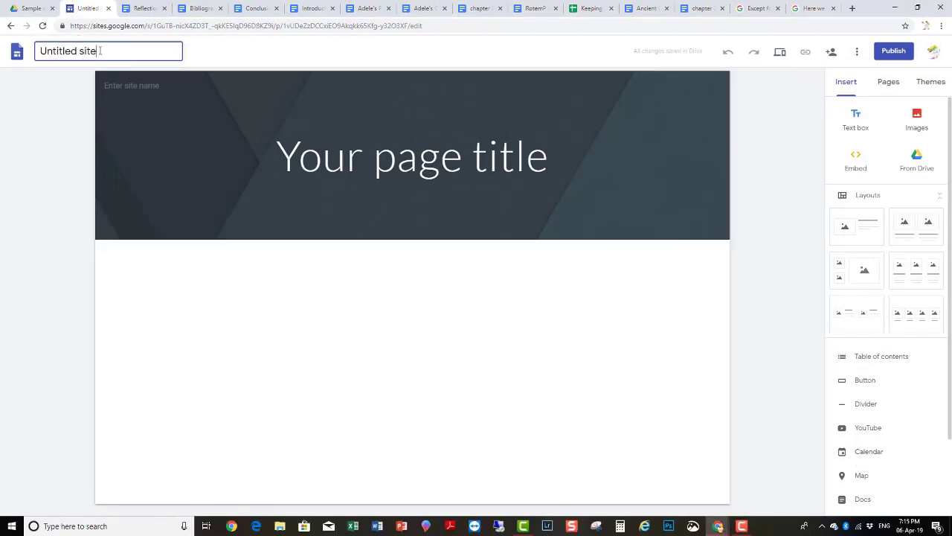
pyautogui.moveTo(97, 50); pyautogui.dragTo(0, 58)
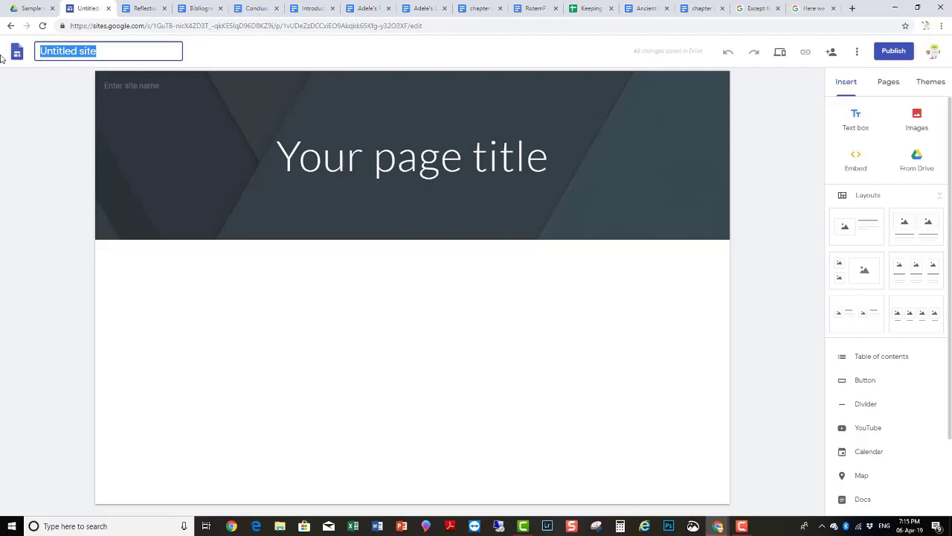
pyautogui.write('Reikii - Adele and')
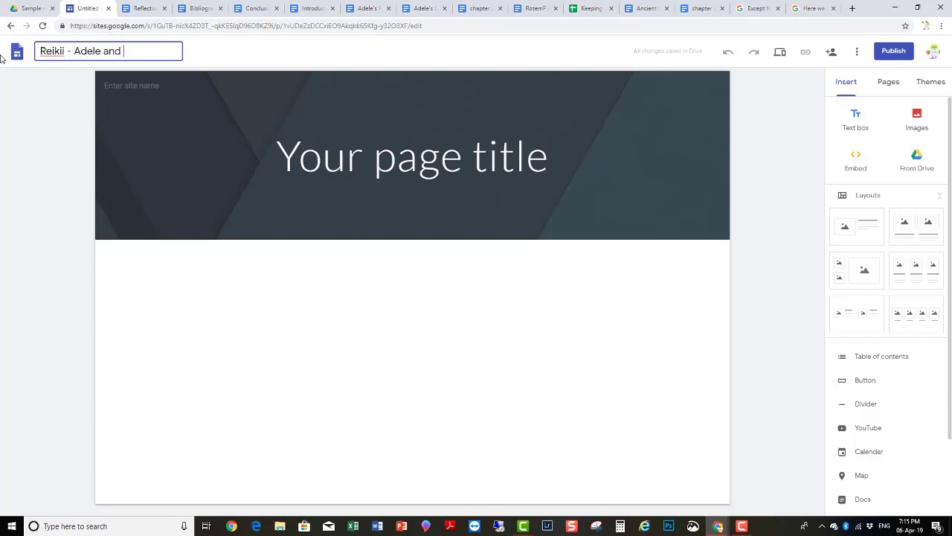
pyautogui.write(' Adele 2')
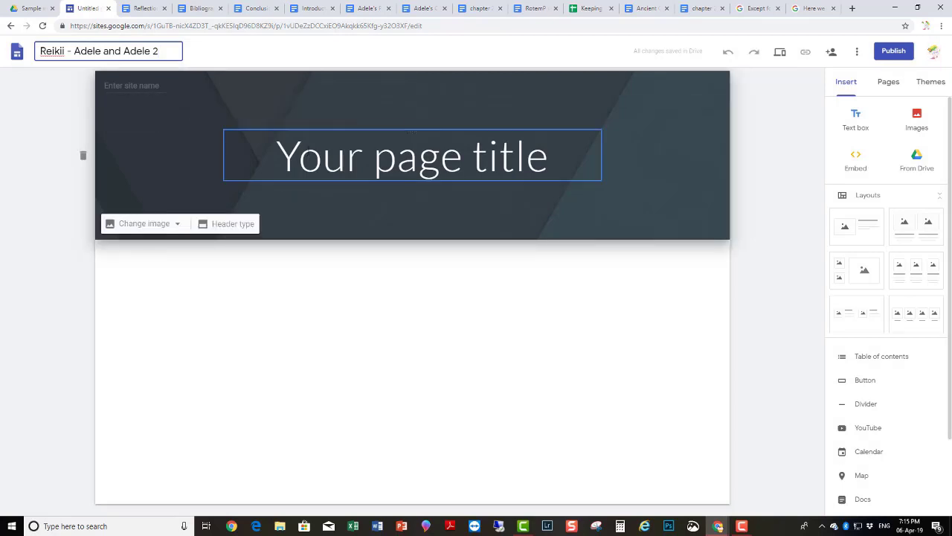
# - Copy the site document name into the page title in the header
pyautogui.click(272, 142)
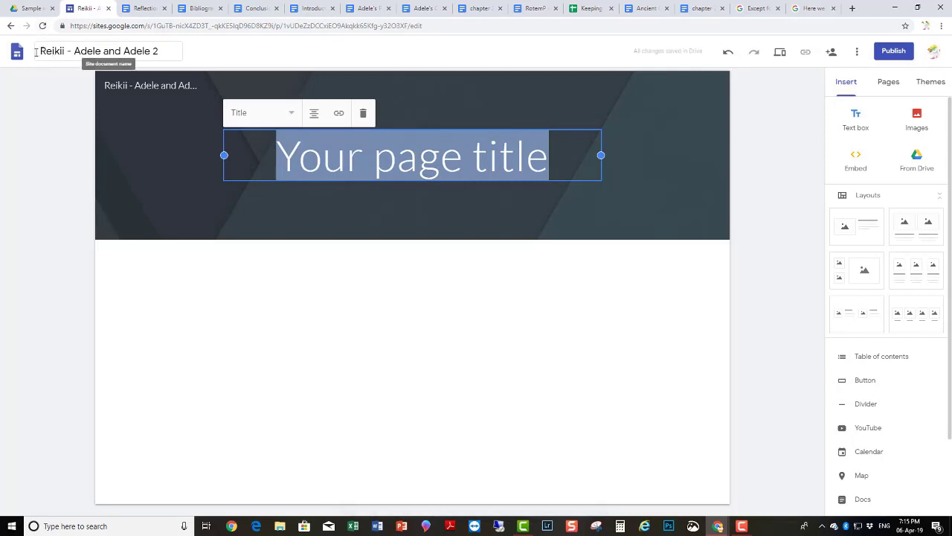
pyautogui.moveTo(39, 51); pyautogui.dragTo(164, 54)
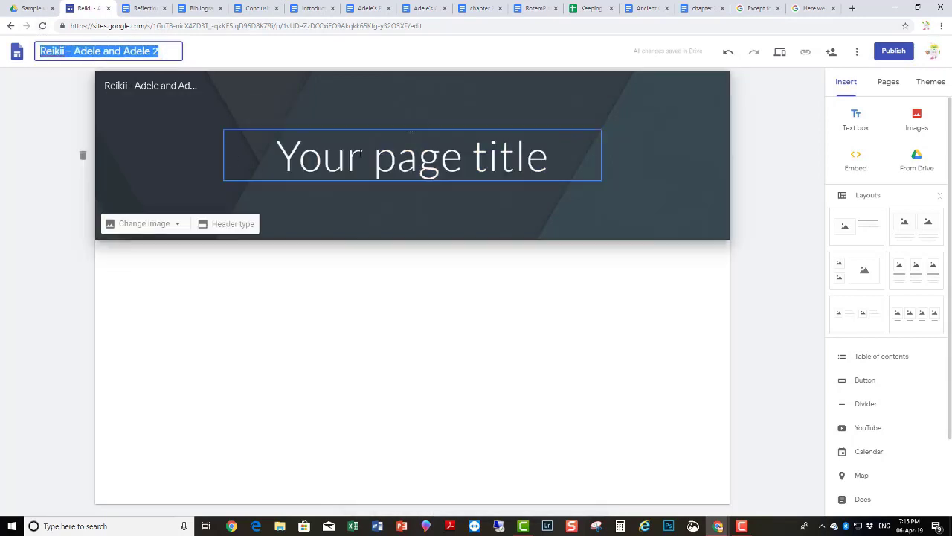
pyautogui.click(307, 151)
pyautogui.write('Reikii - Adele and Adele 2')
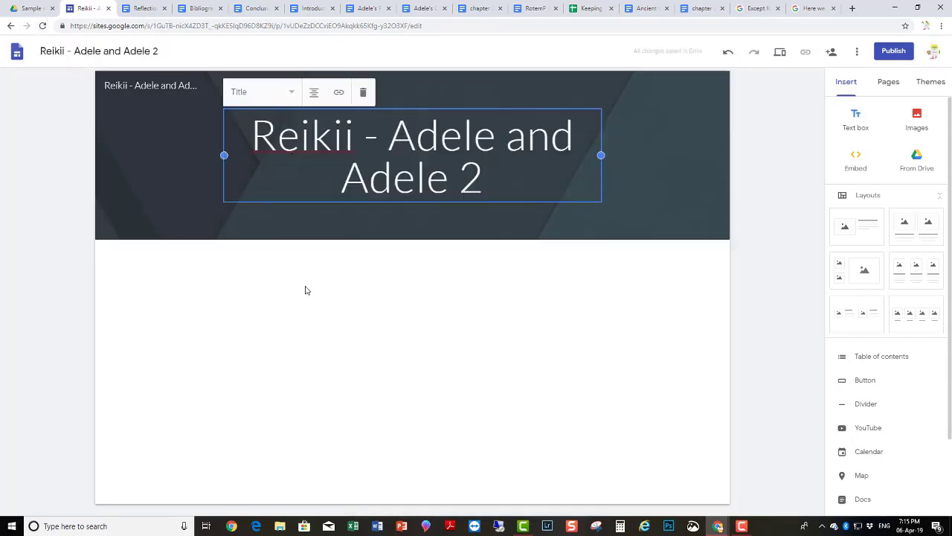
# - Try the Cover header type and set the page header back to Large banner
pyautogui.click(143, 223)
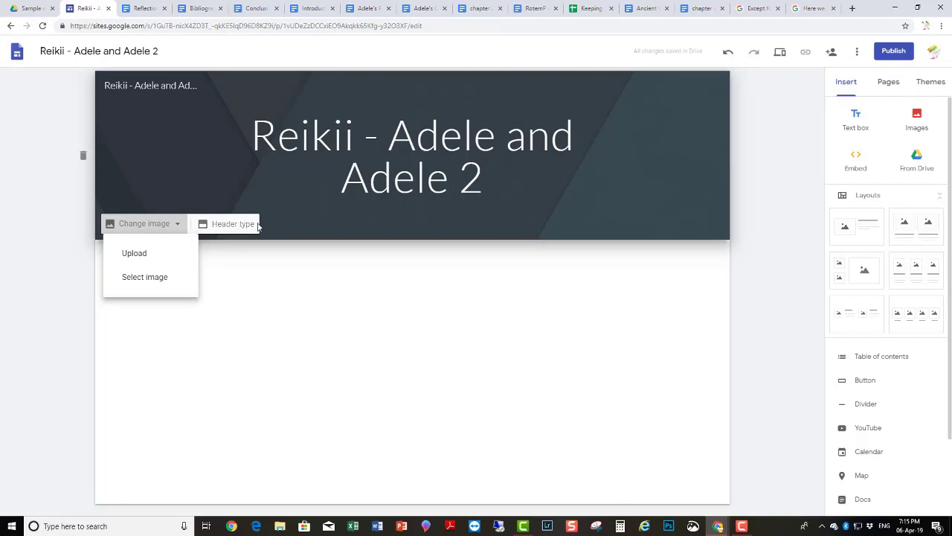
pyautogui.click(257, 225)
pyautogui.click(217, 223)
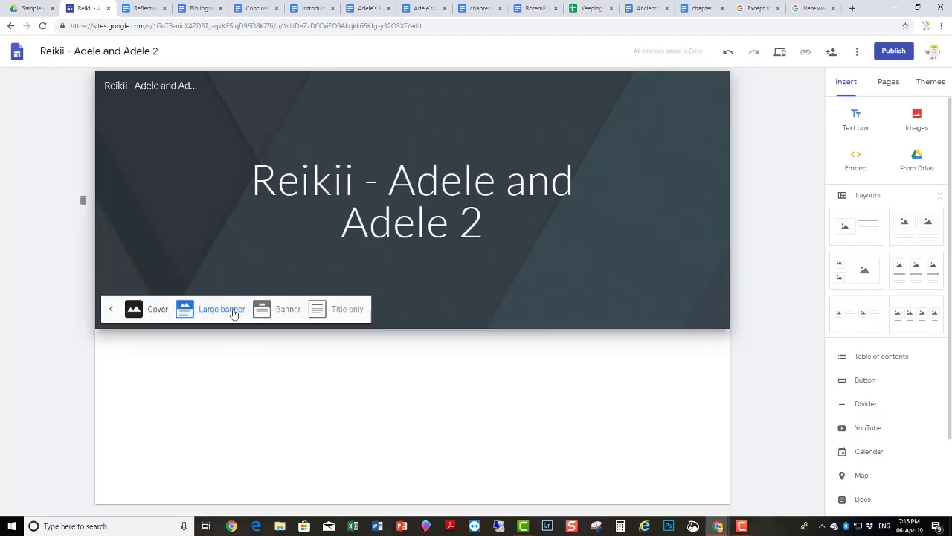
pyautogui.click(152, 309)
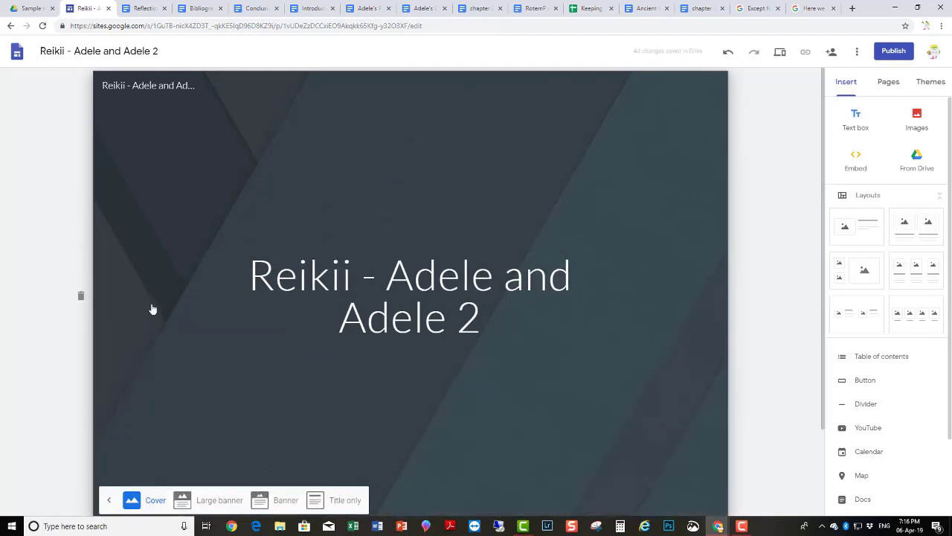
pyautogui.scroll(-2, 458, 318)
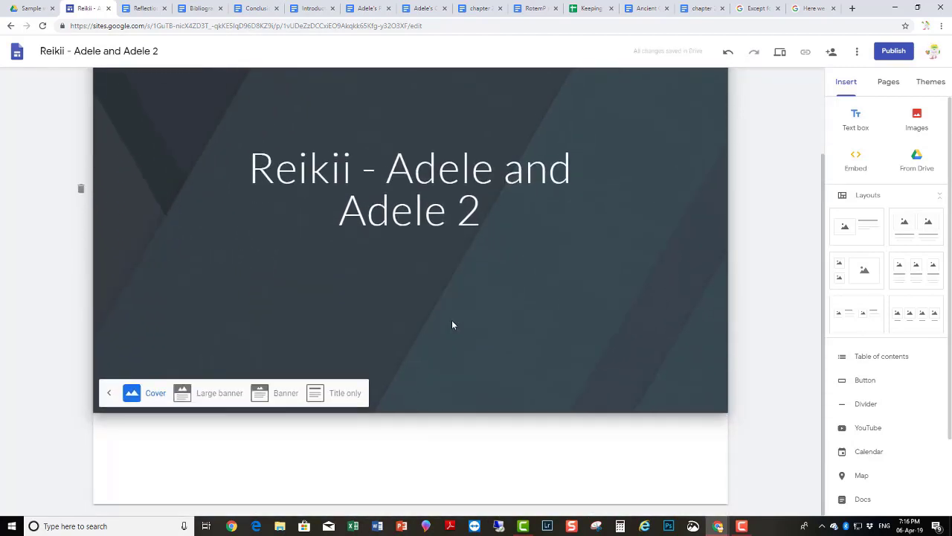
pyautogui.click(182, 392)
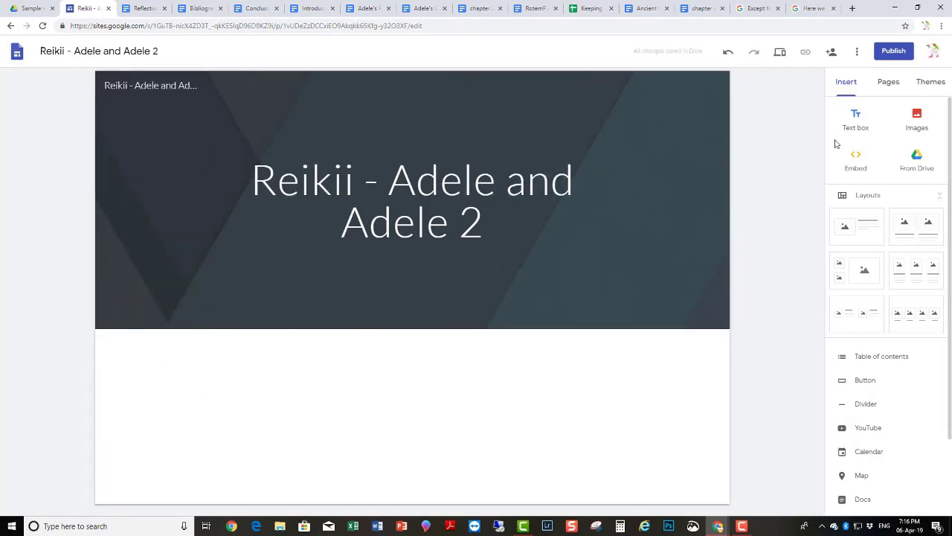
# - Insert a text box below the header and split the page title into two lines after "Reikii", removing the dash
pyautogui.click(856, 119)
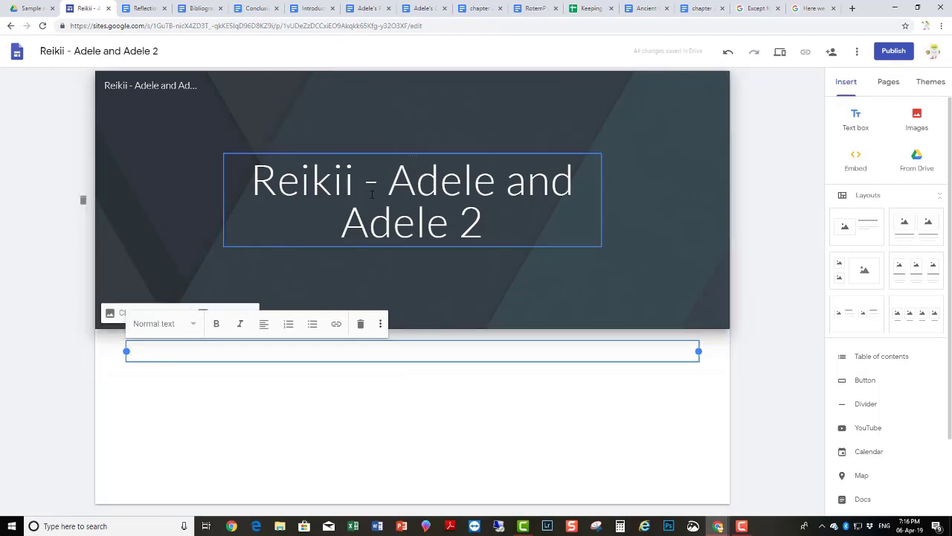
pyautogui.click(388, 180)
pyautogui.press('Return')
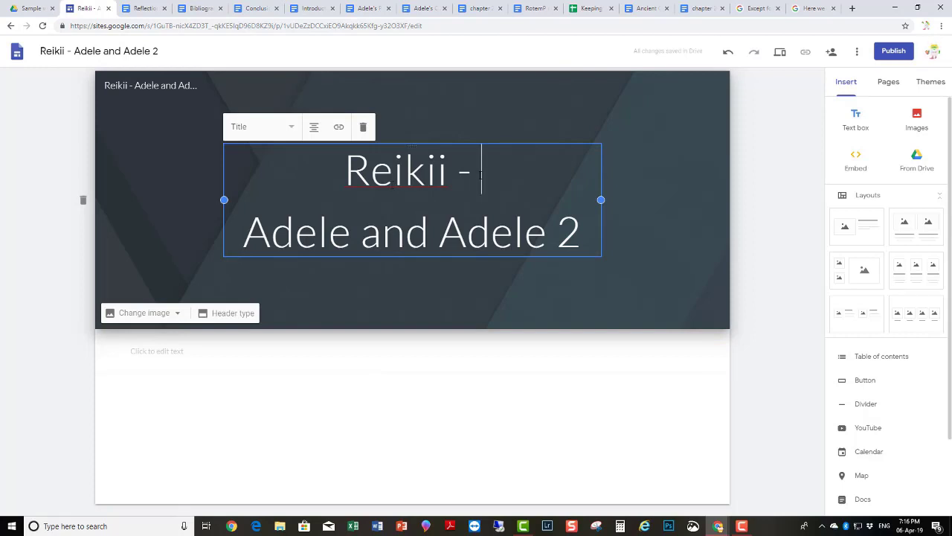
pyautogui.press('BackSpace')
pyautogui.press('BackSpace')
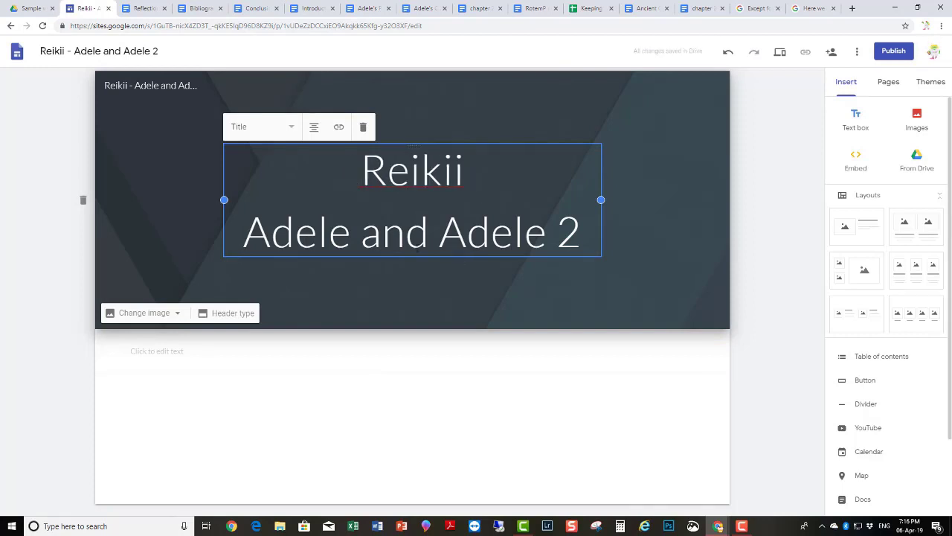
# - Fill the text box below the header with the lines "Research Question" and "Name of school: Nofei Habsor"
pyautogui.click(150, 353)
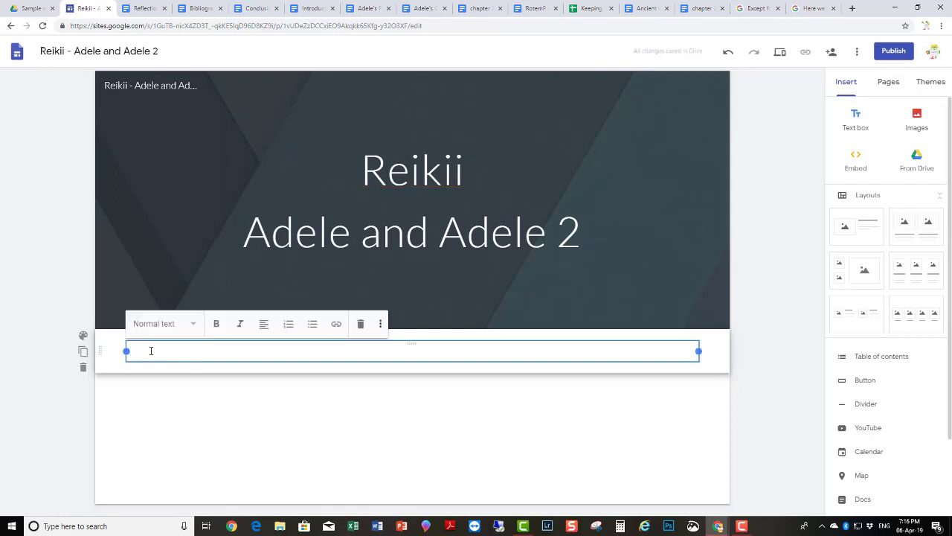
pyautogui.write('Research Question')
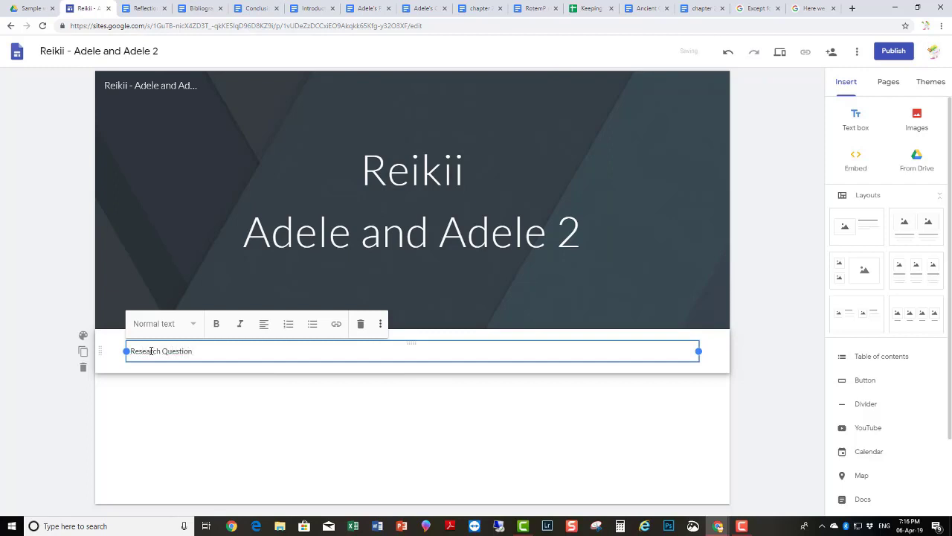
pyautogui.press('Return')
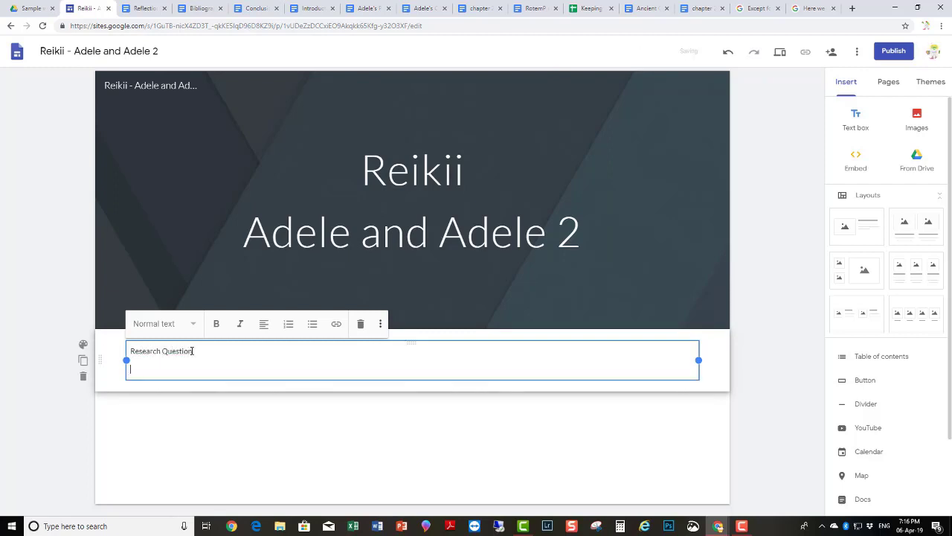
pyautogui.write('Name of school: Nofei Habsor')
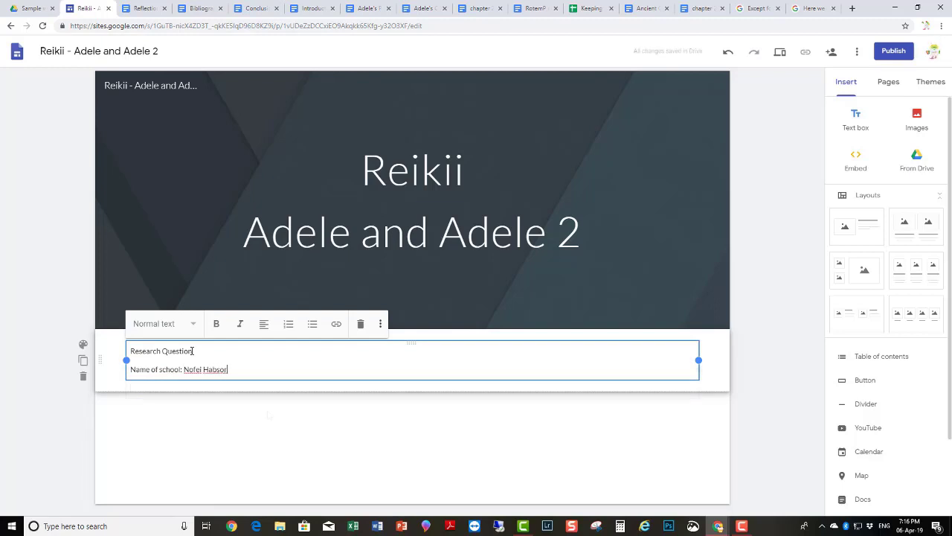
pyautogui.press('Return')
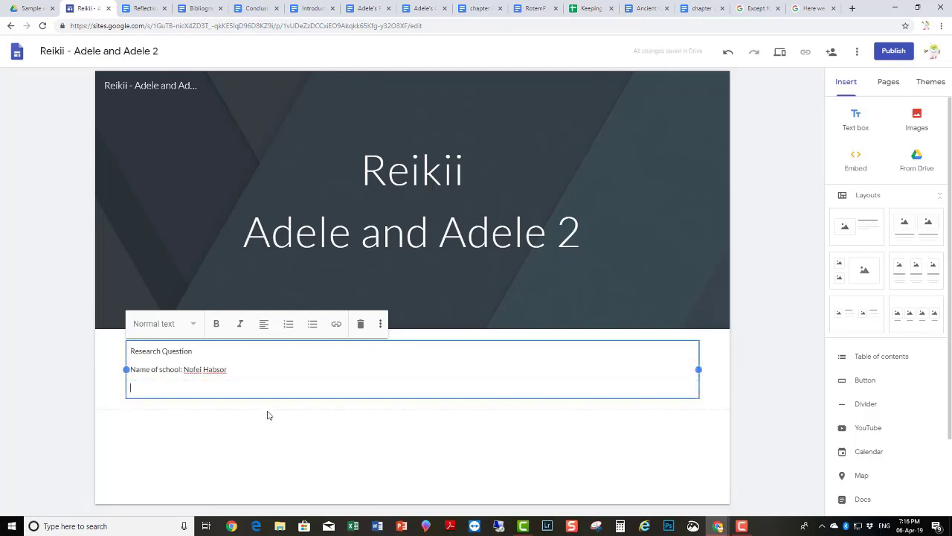
# - Add a text box for the first author's topic, "How Reikii helps", and narrow it to fit its text
pyautogui.click(855, 119)
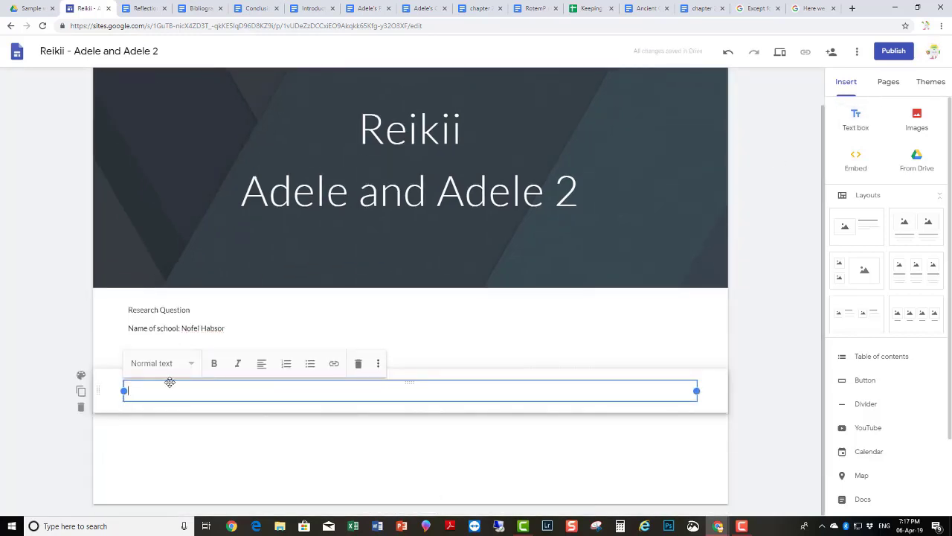
pyautogui.write("Adele's Topic: How Reikii helps")
pyautogui.moveTo(696, 390); pyautogui.dragTo(255, 399)
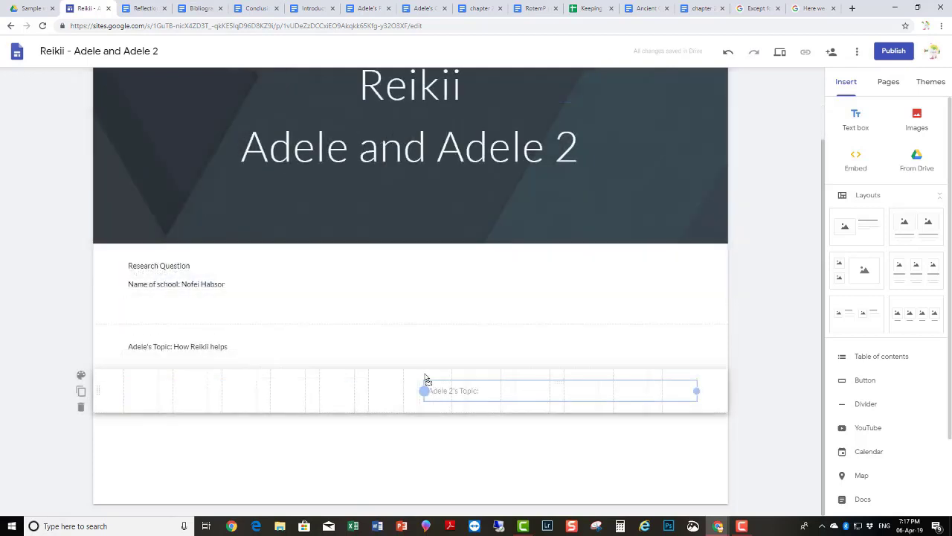
# - Narrow the second author's text box with the topic "Why Reikii helps" and place it beside the first topic, leaving a gap between them
pyautogui.moveTo(428, 379); pyautogui.dragTo(421, 380)
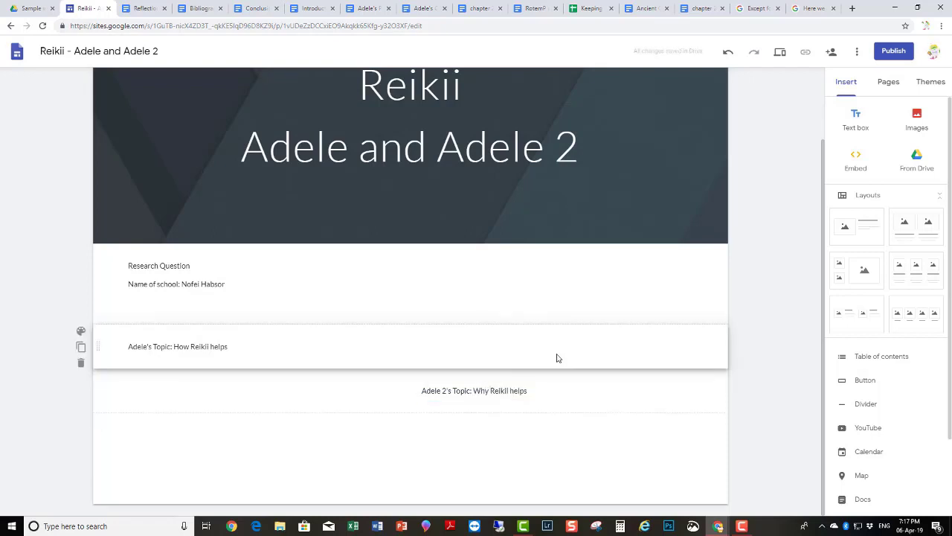
pyautogui.moveTo(498, 380); pyautogui.dragTo(437, 356)
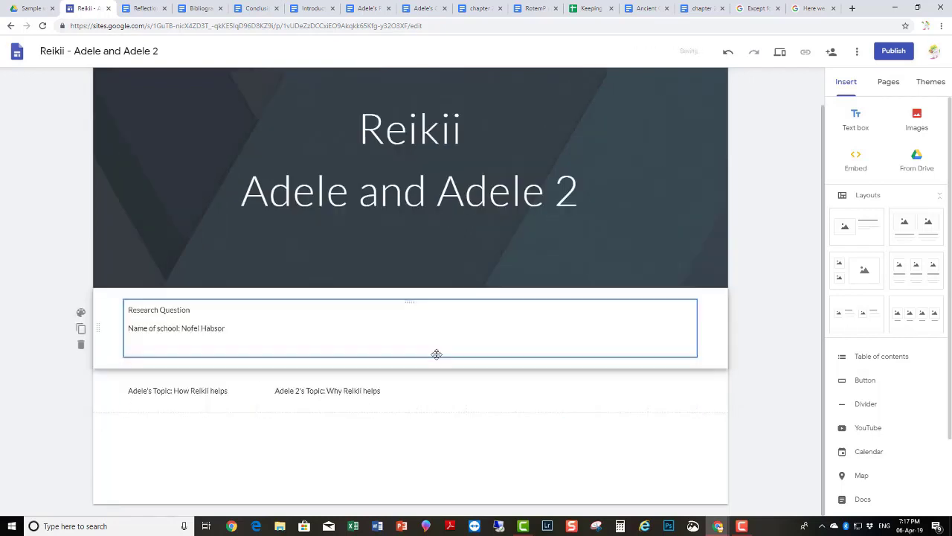
pyautogui.moveTo(349, 397); pyautogui.dragTo(573, 411)
# - Try the Title style on the "Research Question" and school name lines and settle on the Heading style
pyautogui.click(197, 390)
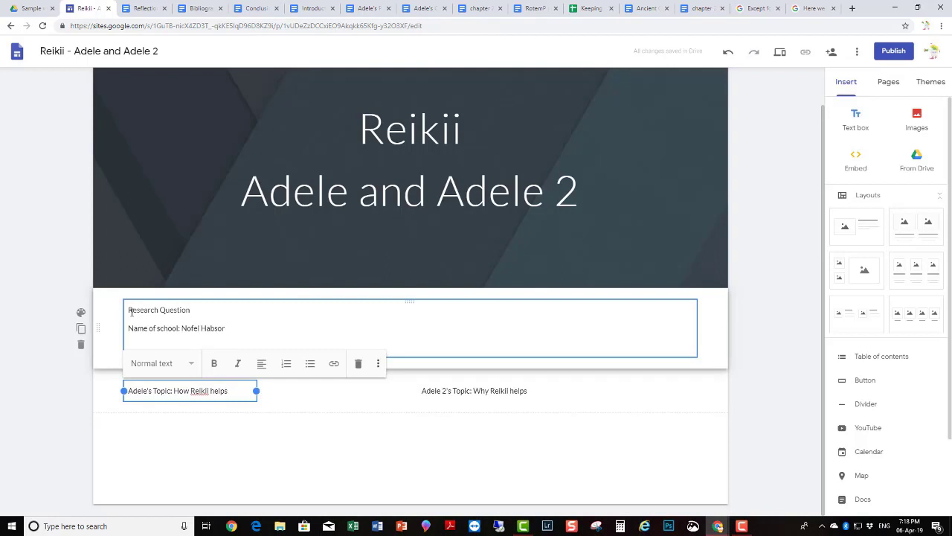
pyautogui.moveTo(130, 310)
pyautogui.mouseDown()
pyautogui.moveTo(211, 323)
pyautogui.moveTo(119, 309)
pyautogui.mouseUp()
pyautogui.click(233, 327)
pyautogui.click(159, 293)
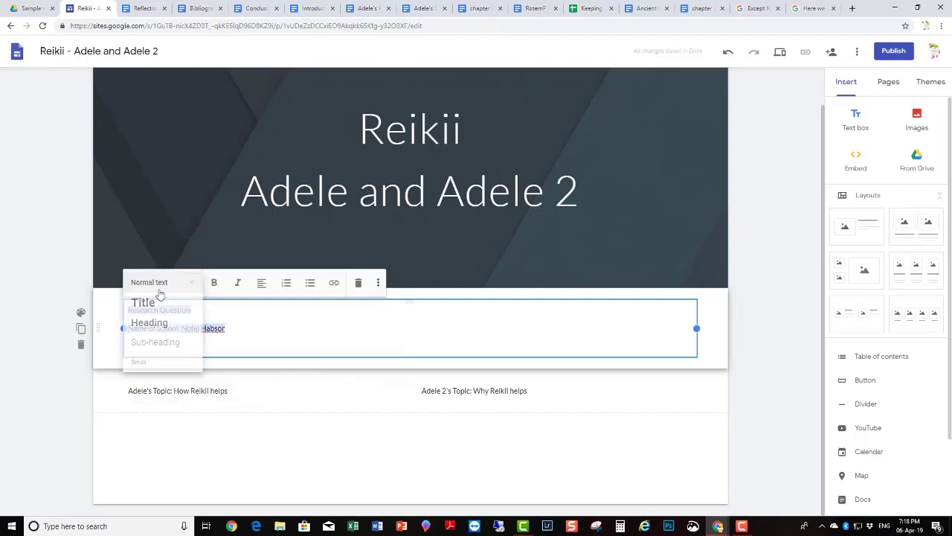
pyautogui.click(169, 304)
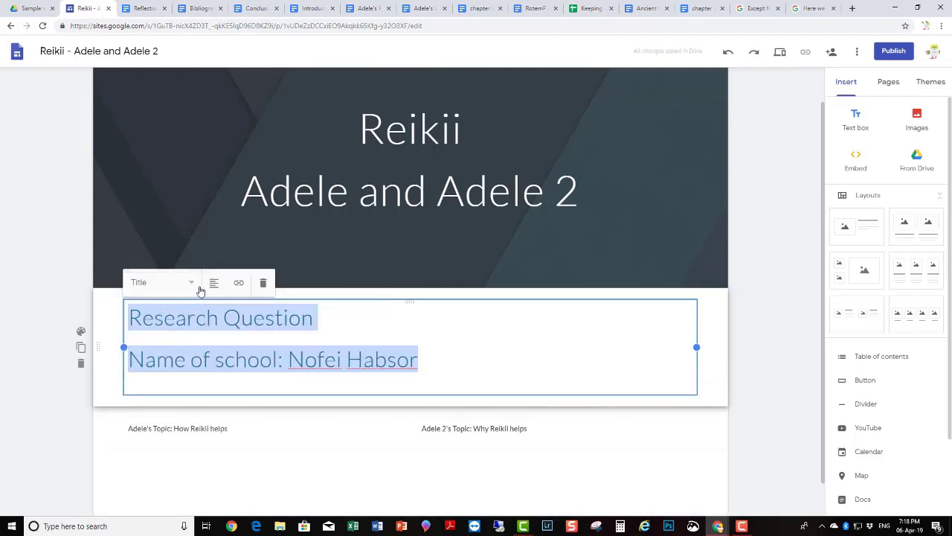
pyautogui.click(198, 290)
pyautogui.click(172, 321)
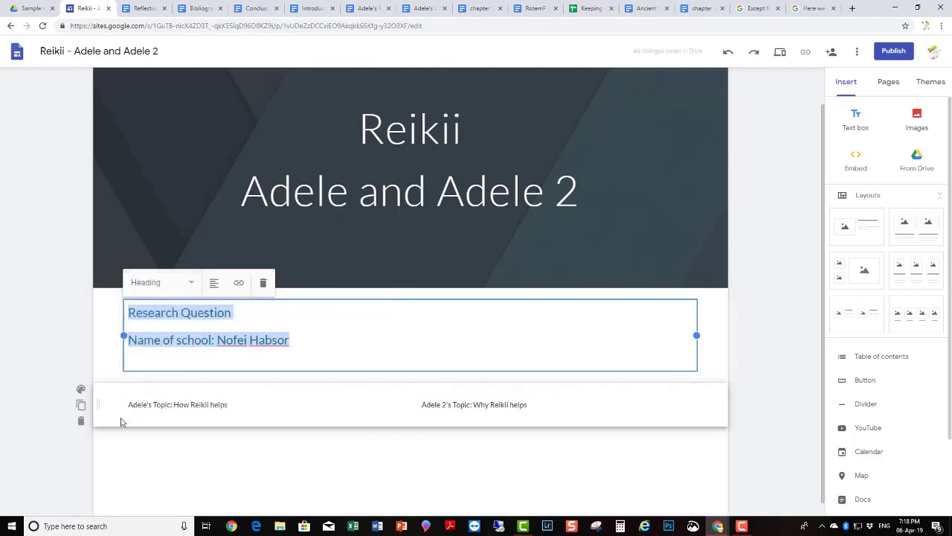
pyautogui.click(127, 404)
pyautogui.moveTo(128, 404); pyautogui.dragTo(277, 418)
pyautogui.click(276, 418)
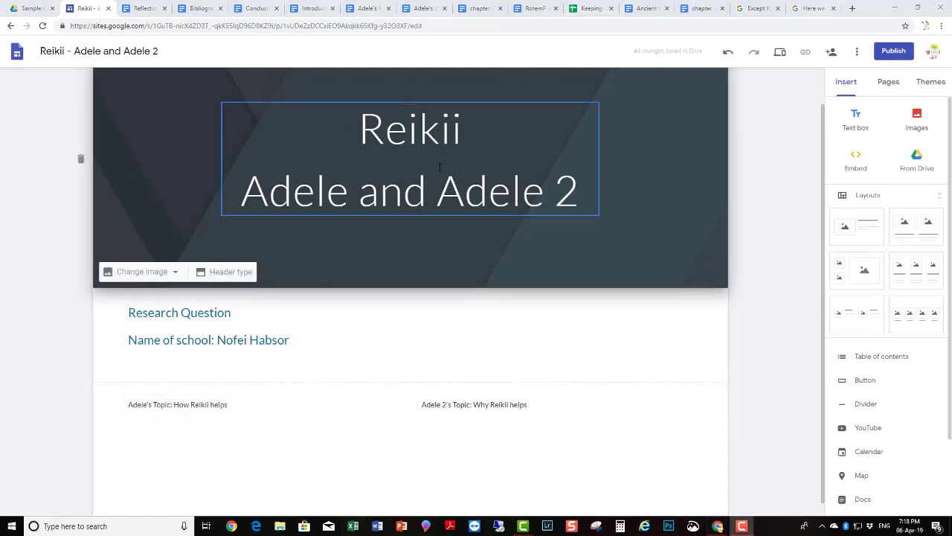
# - Add a new page named "Introduction" to the site
pyautogui.click(887, 83)
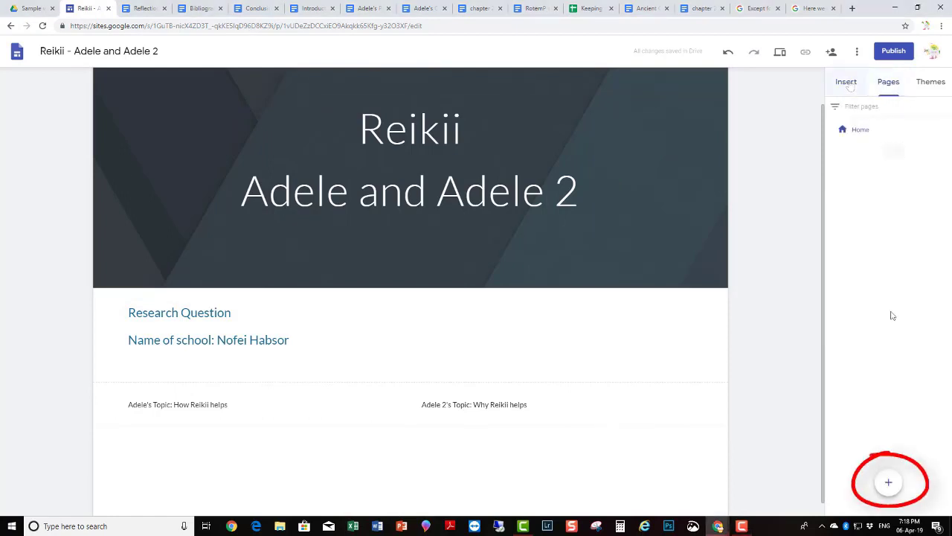
pyautogui.moveTo(887, 491)
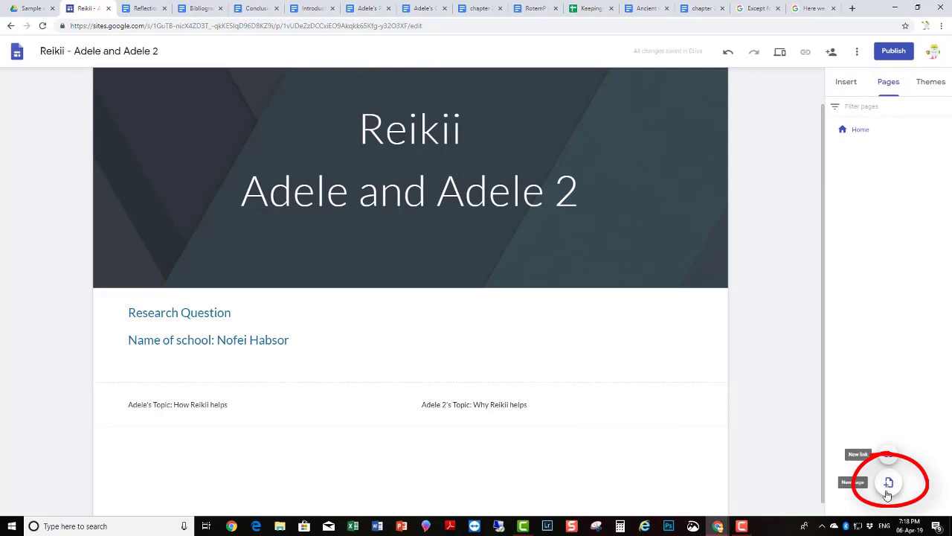
pyautogui.click(888, 484)
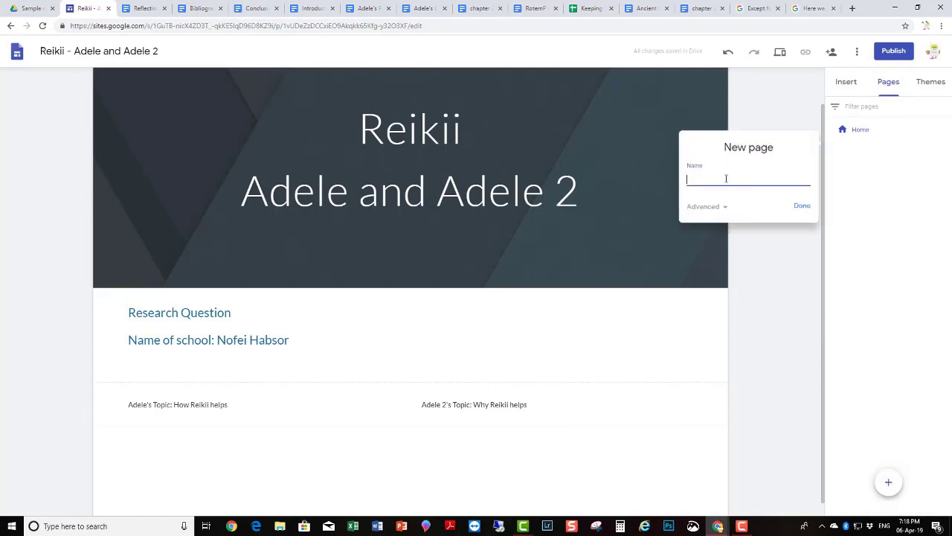
pyautogui.write('Introduction')
pyautogui.click(801, 209)
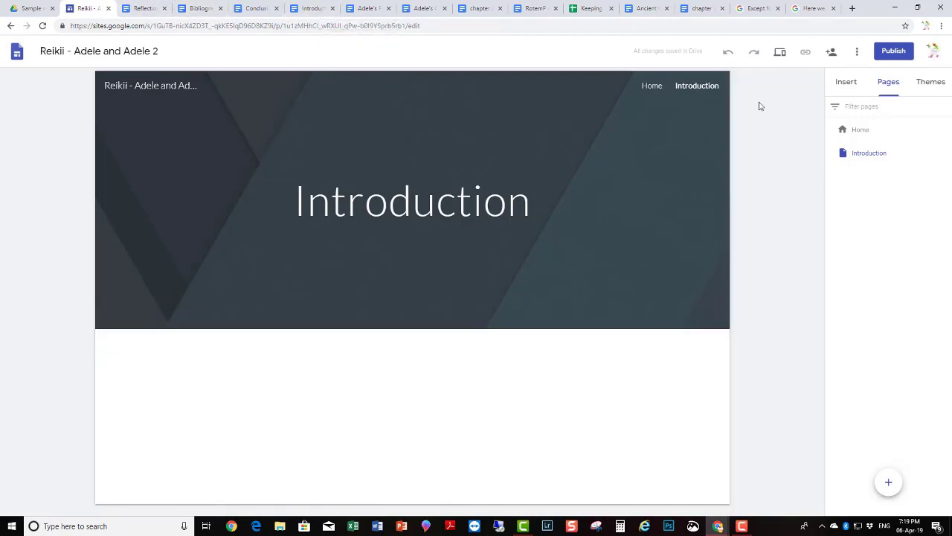
# - Embed the Introduction document from the "Sample website" Drive folder below the Introduction page's header
pyautogui.click(841, 82)
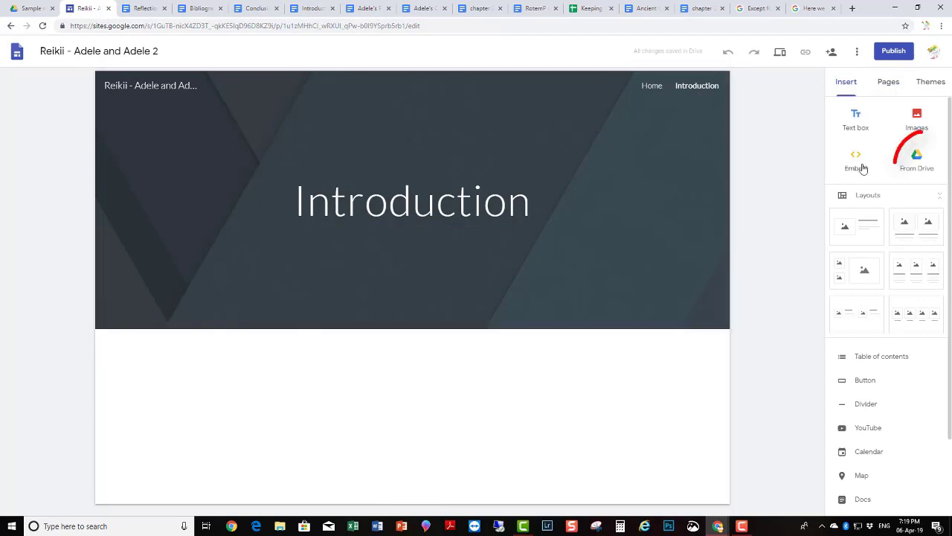
pyautogui.click(918, 159)
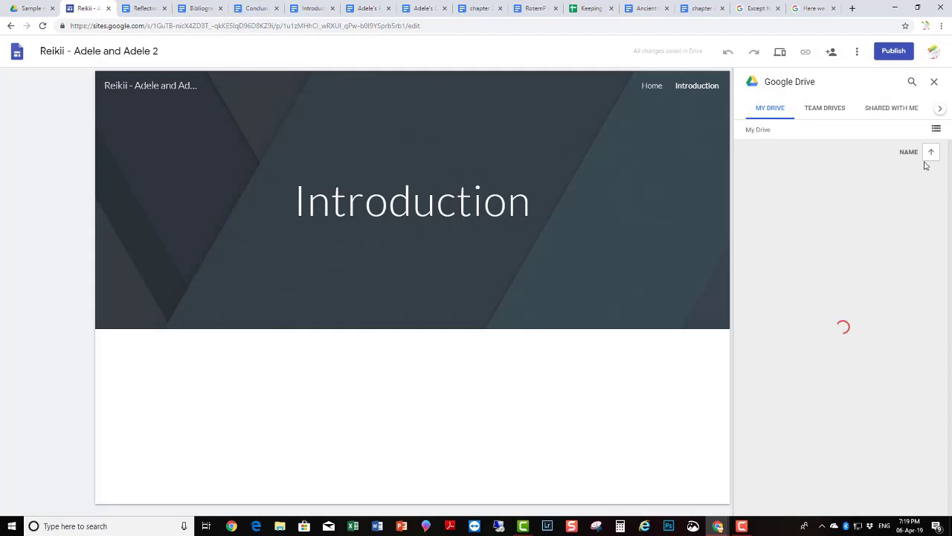
pyautogui.doubleClick(783, 273)
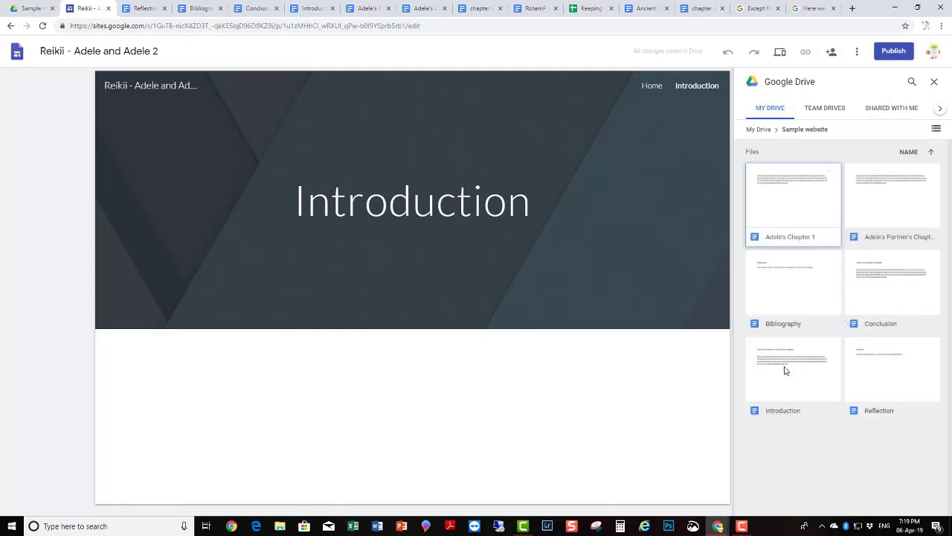
pyautogui.click(796, 397)
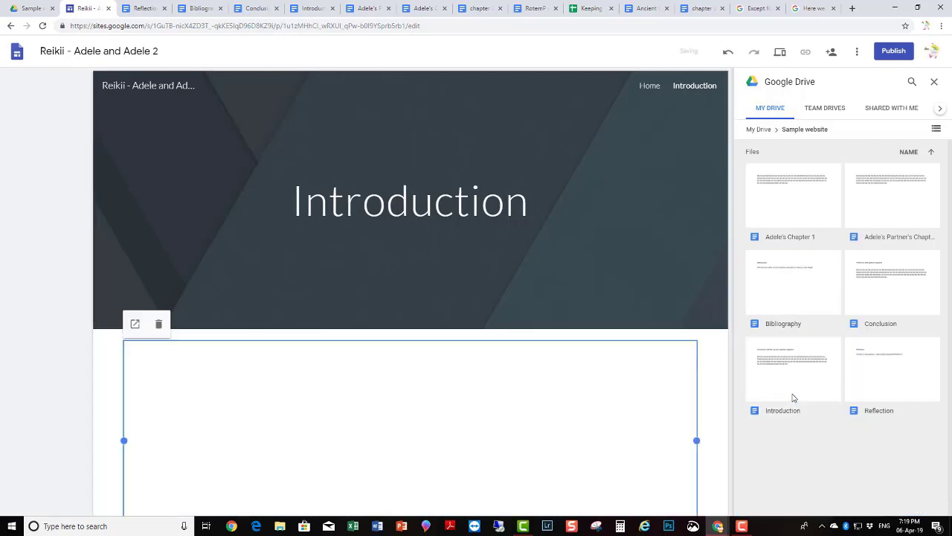
pyautogui.scroll(-3, 708, 390)
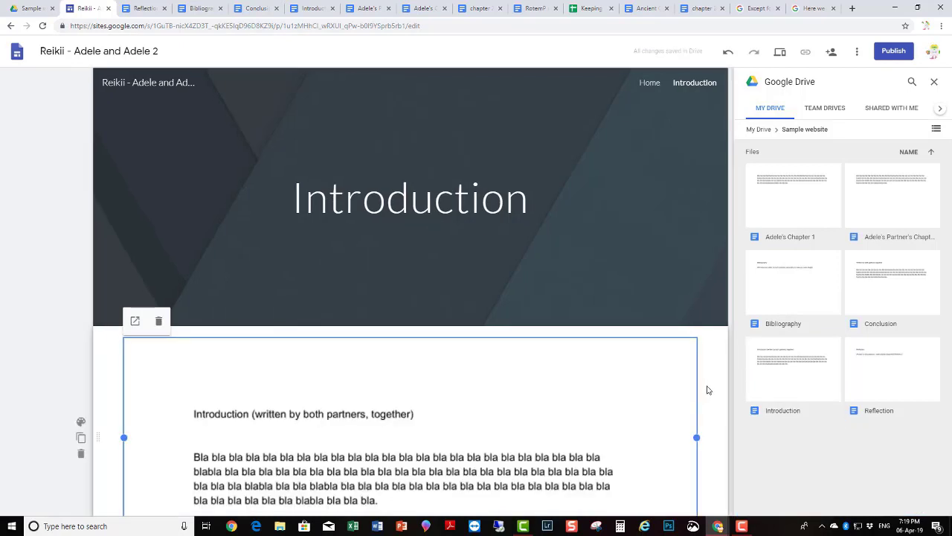
pyautogui.scroll(2, 707, 390)
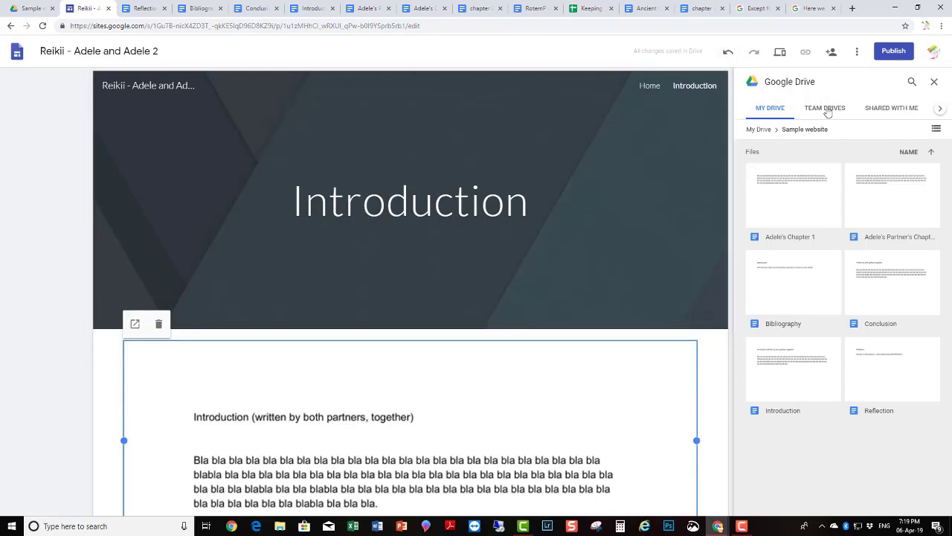
pyautogui.click(934, 82)
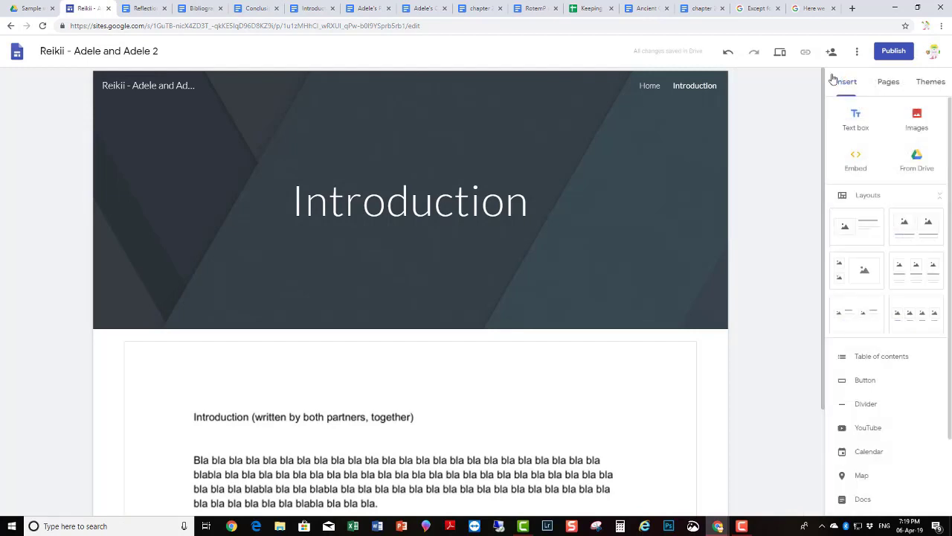
# - Add a new page named "Body of Work" to the site
pyautogui.click(886, 84)
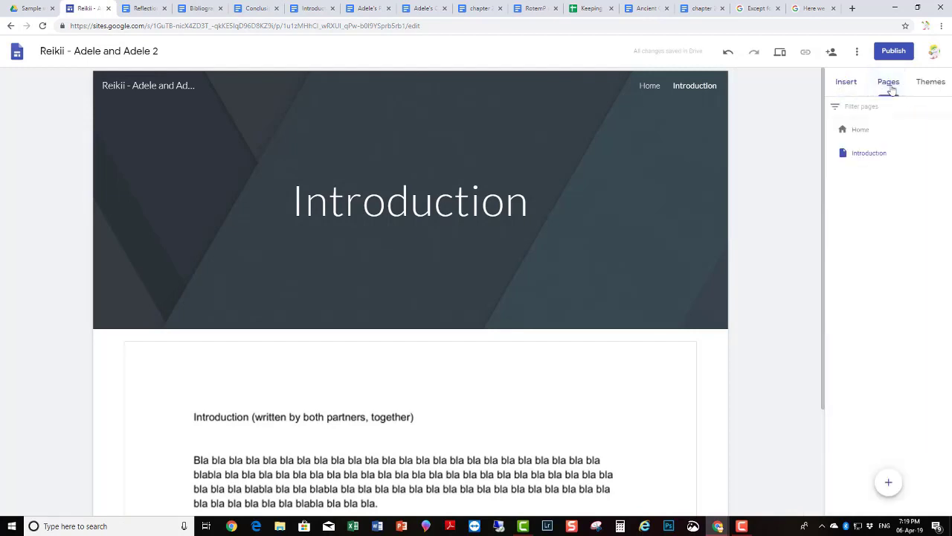
pyautogui.click(887, 483)
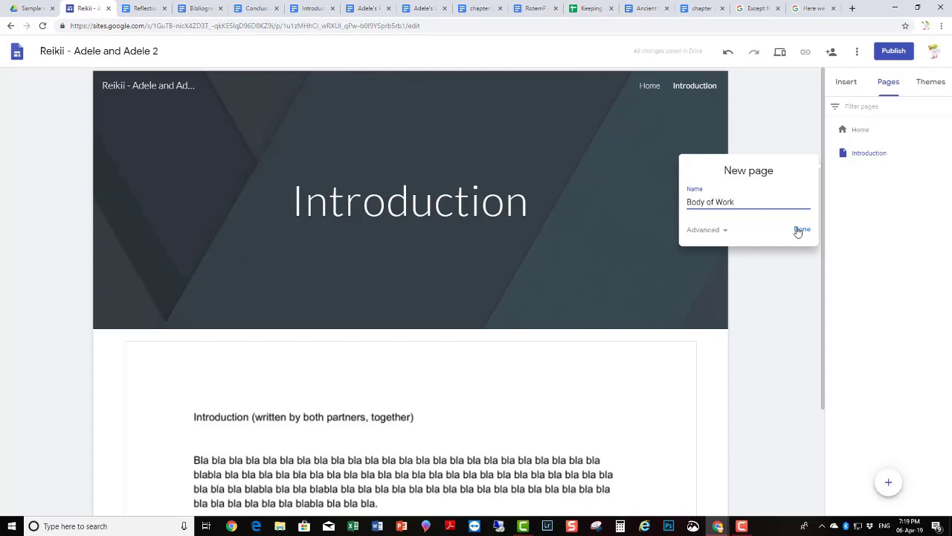
pyautogui.click(797, 230)
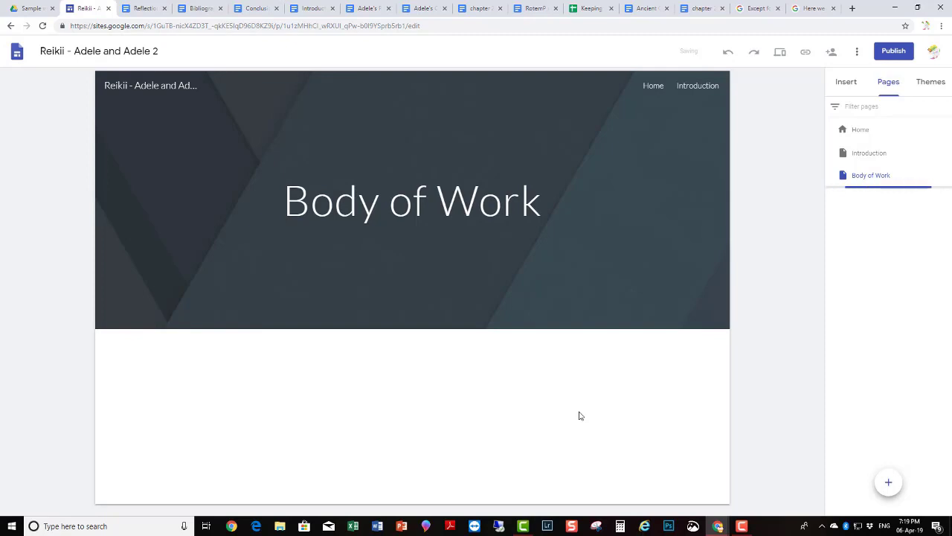
# - Try the Title only header type on the Body of Work page and settle on the Banner type
pyautogui.moveTo(593, 257)
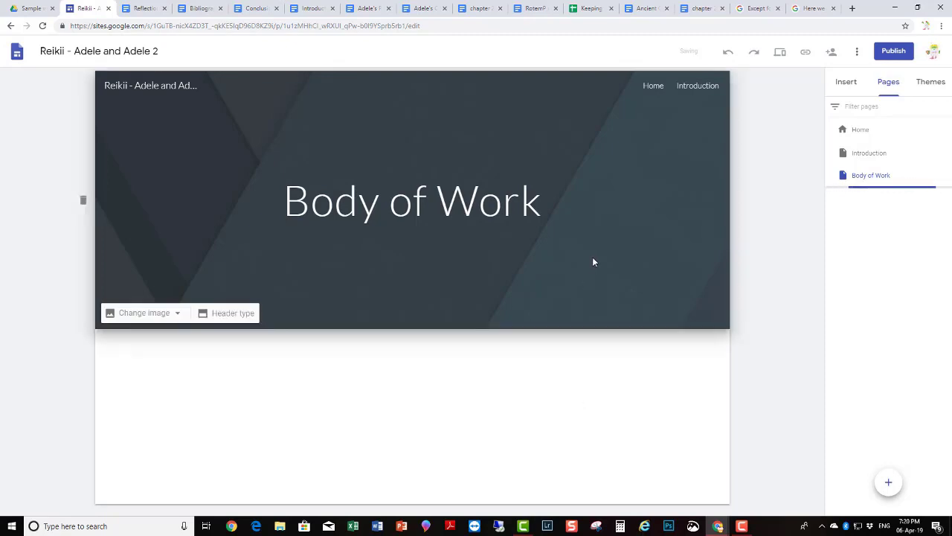
pyautogui.click(207, 316)
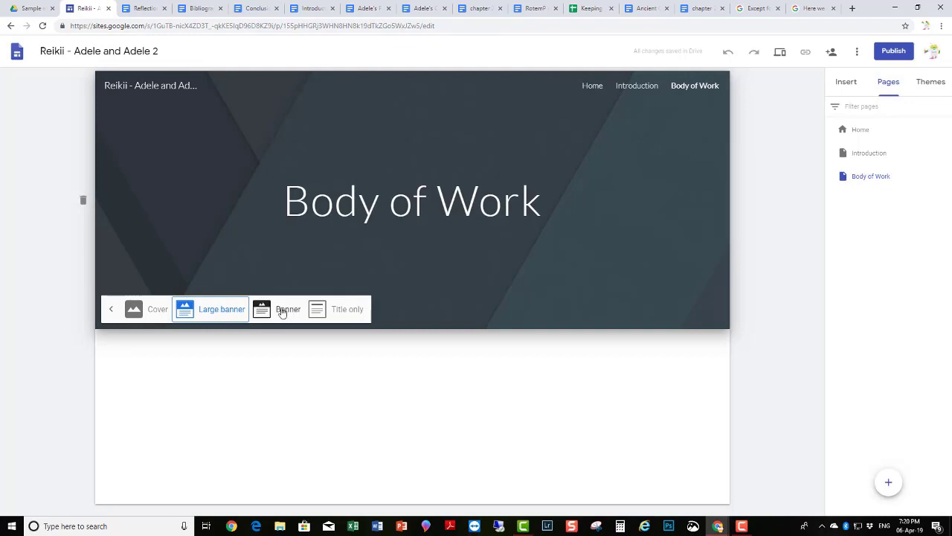
pyautogui.click(342, 310)
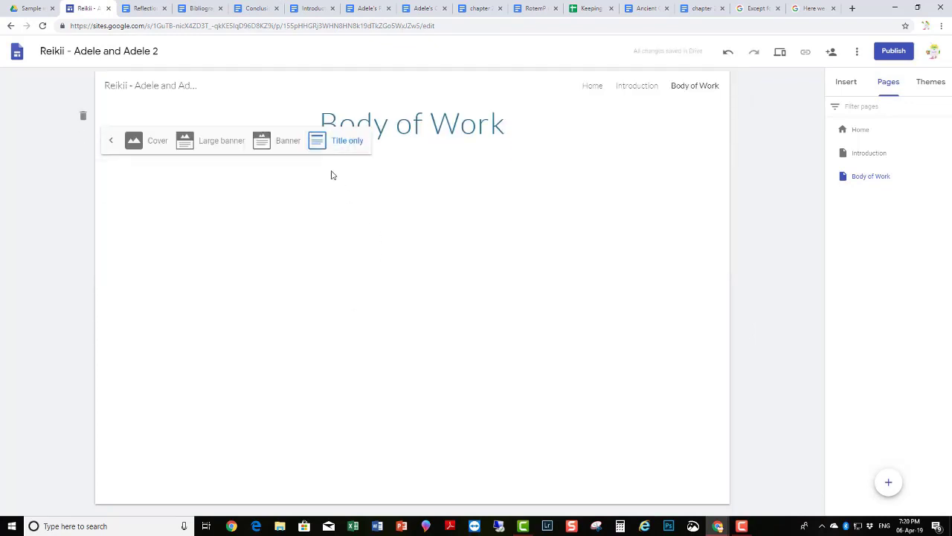
pyautogui.click(289, 142)
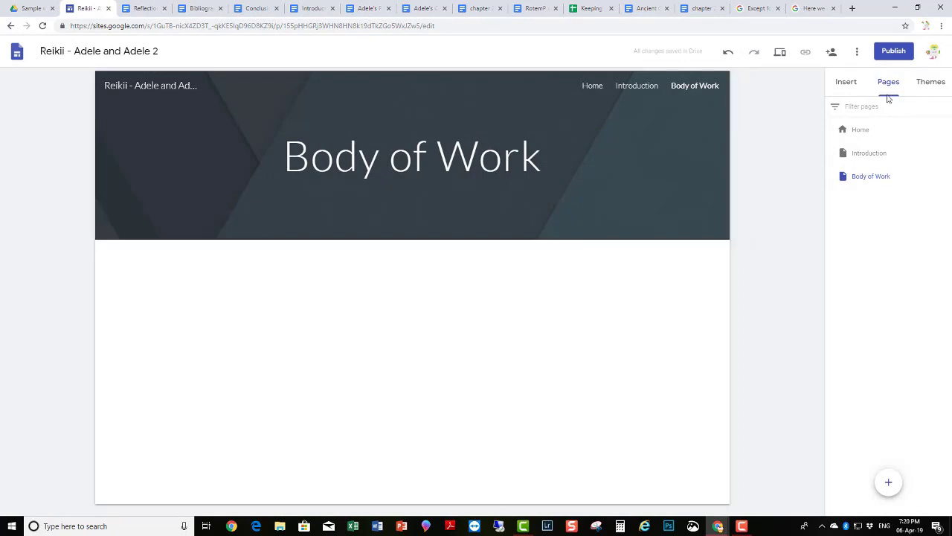
# - Embed the first author's Chapter 1 document and the partner's chapter document below it, both from the "Sample website" Drive folder, on the Body of Work page
pyautogui.click(857, 89)
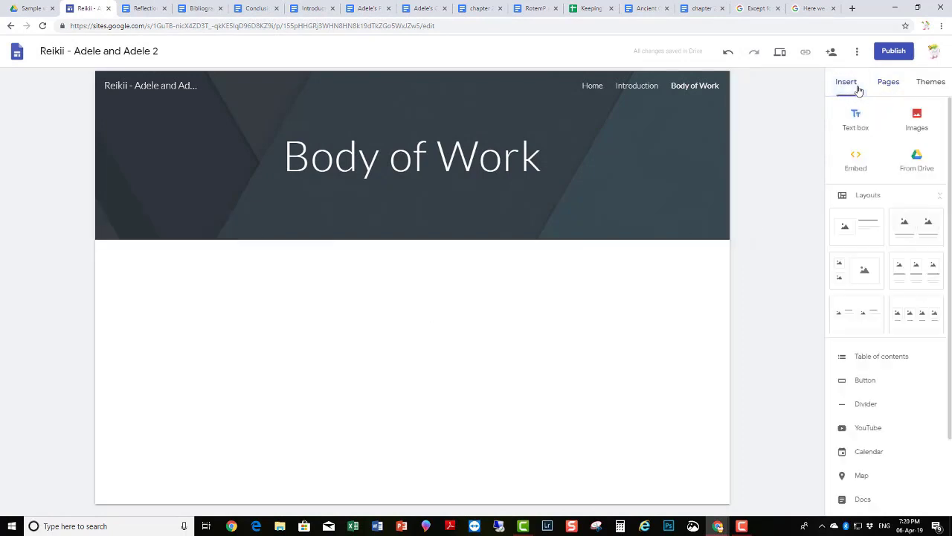
pyautogui.click(922, 169)
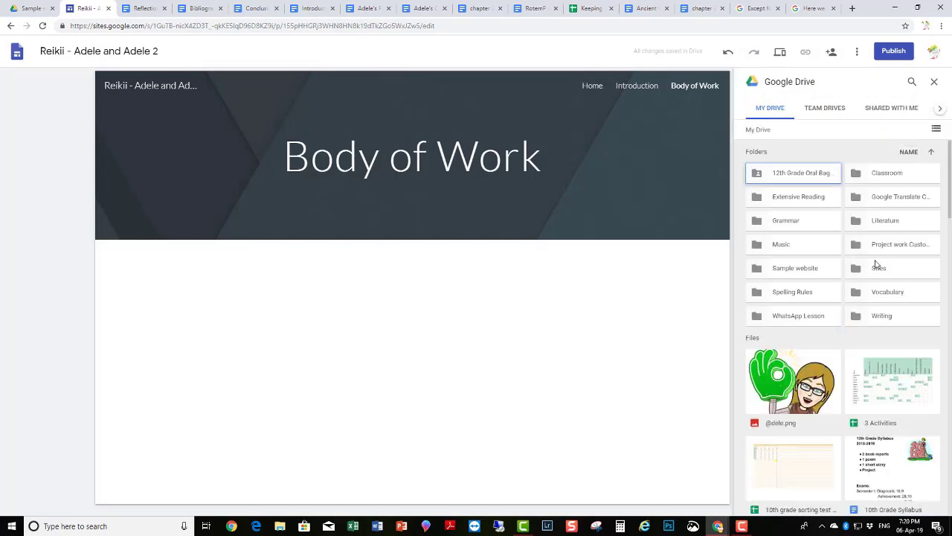
pyautogui.doubleClick(802, 272)
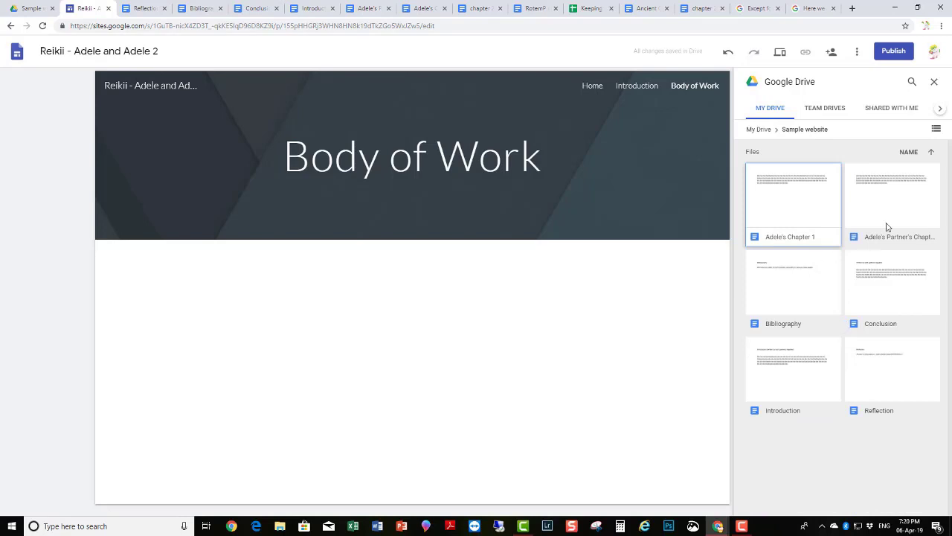
pyautogui.doubleClick(781, 233)
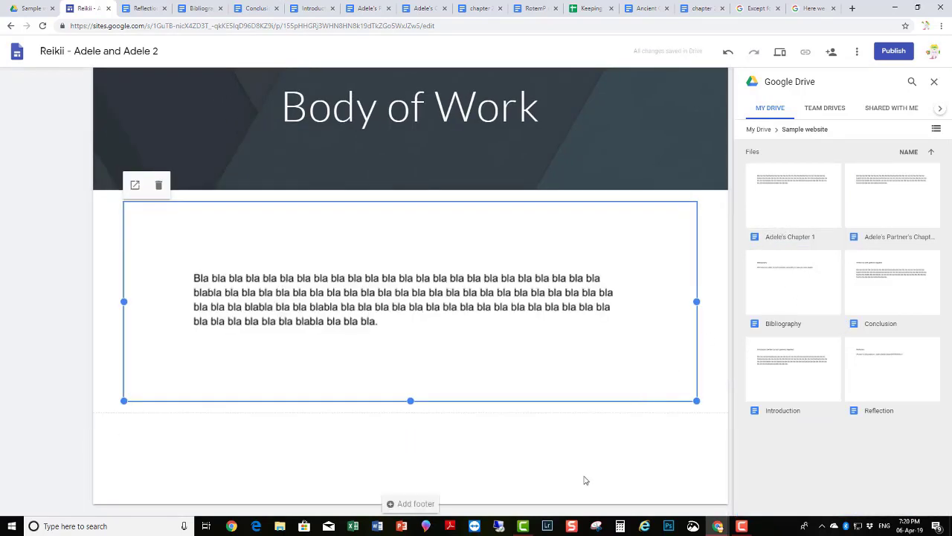
pyautogui.doubleClick(894, 219)
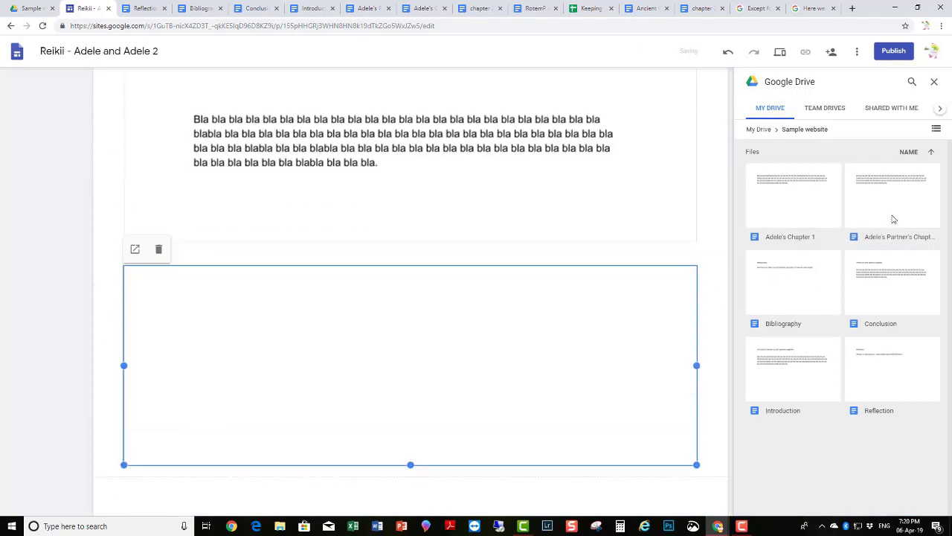
pyautogui.scroll(3, 487, 253)
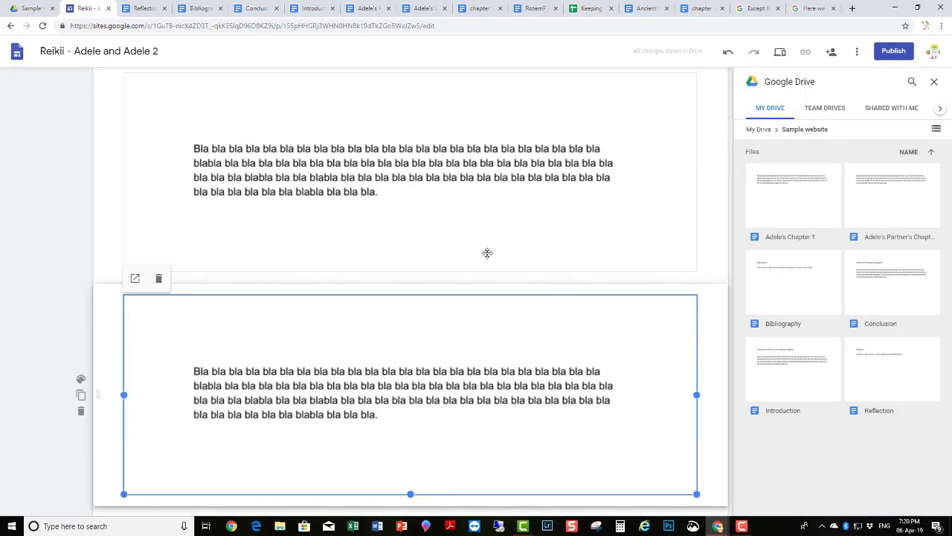
pyautogui.scroll(-3, 487, 253)
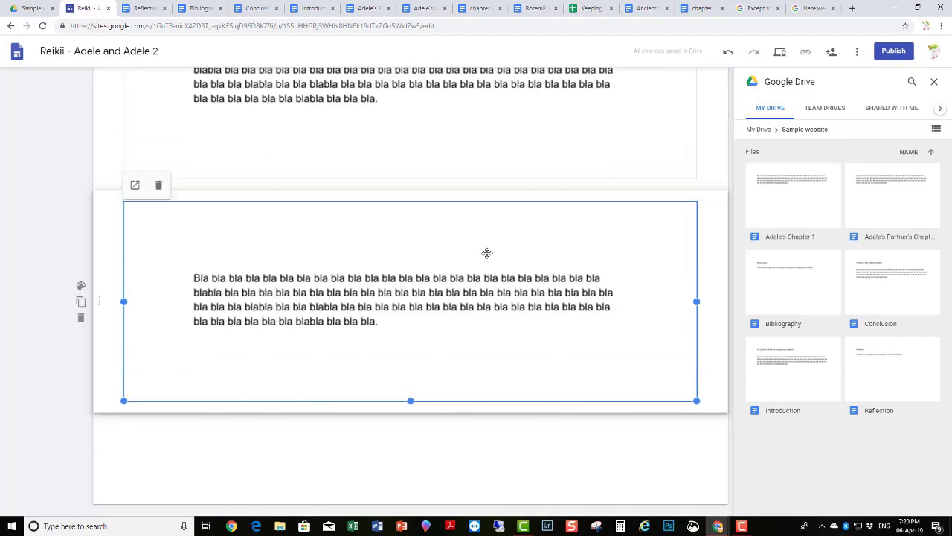
pyautogui.scroll(3, 487, 251)
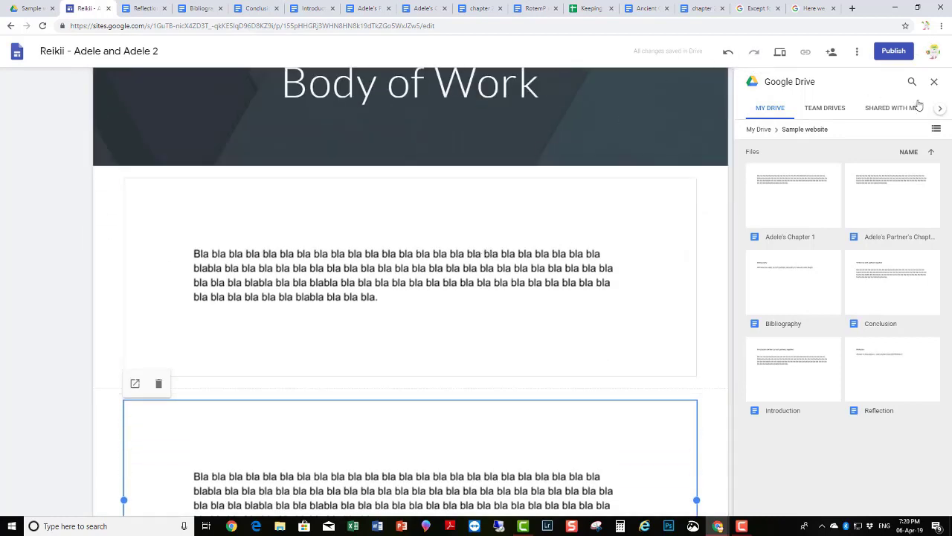
pyautogui.click(935, 81)
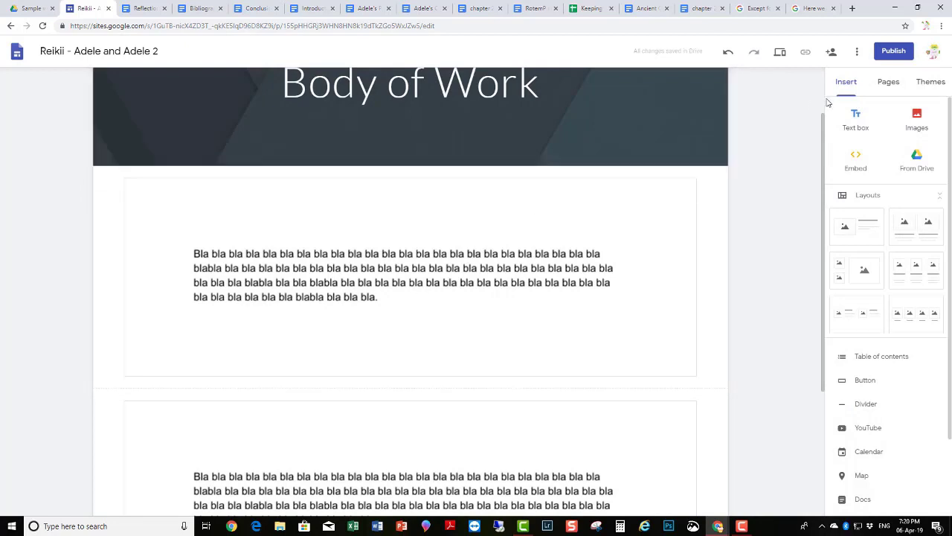
# - Add a new page named "Conclusion" to the site
pyautogui.click(897, 87)
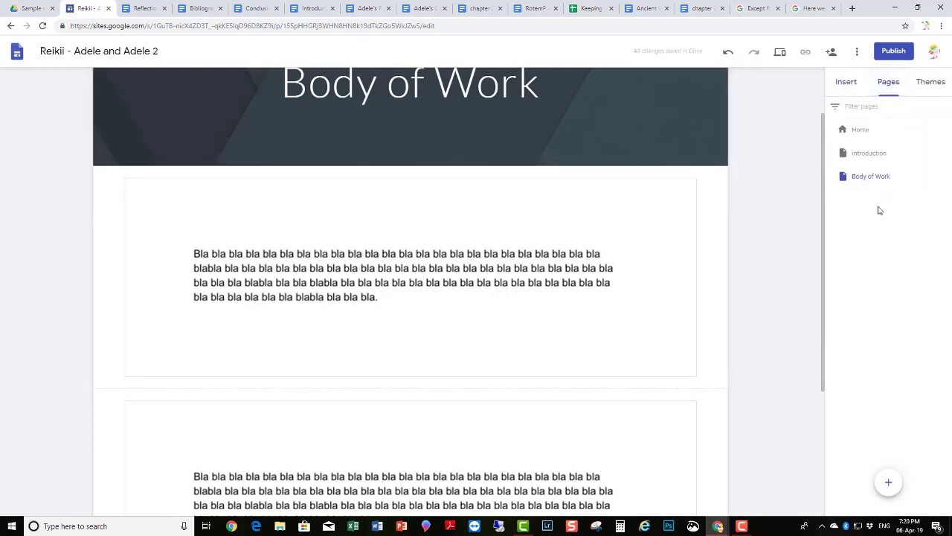
pyautogui.click(885, 485)
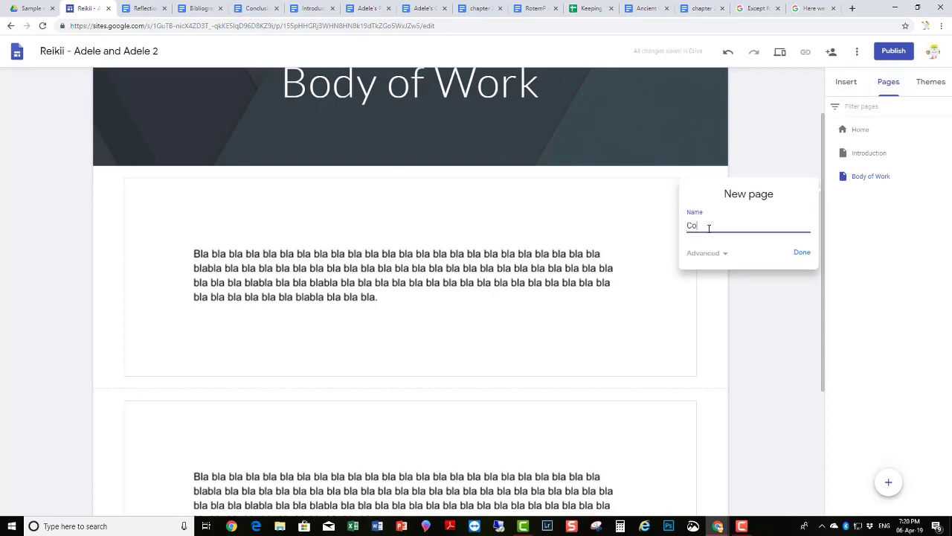
pyautogui.write('Conclusion')
pyautogui.click(800, 257)
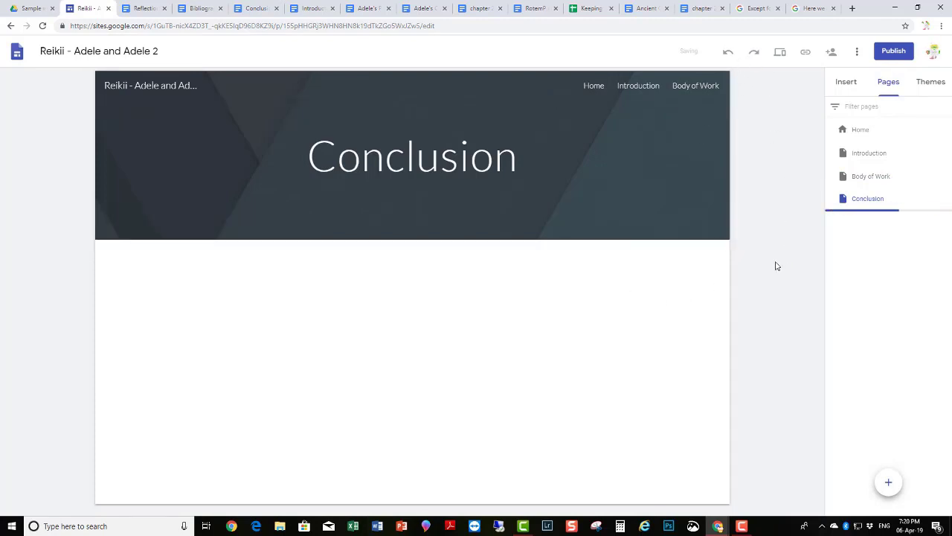
# - Embed the Conclusion document from the "Sample website" Drive folder below the Conclusion page's header
pyautogui.click(848, 87)
pyautogui.click(922, 161)
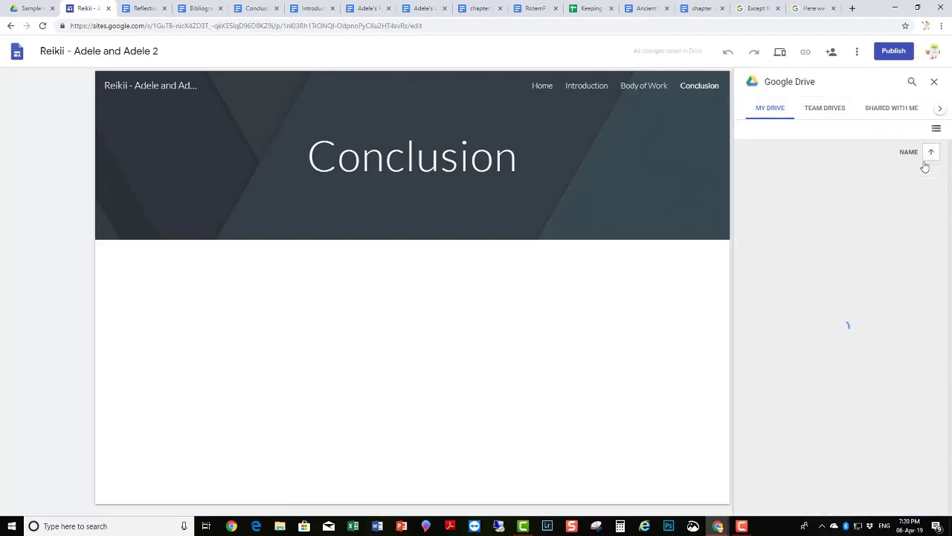
pyautogui.doubleClick(809, 276)
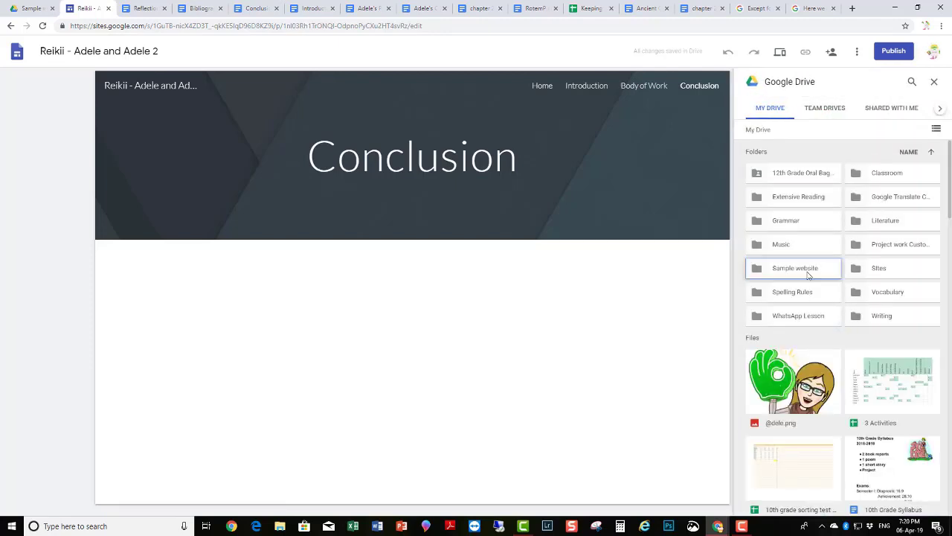
pyautogui.doubleClick(891, 303)
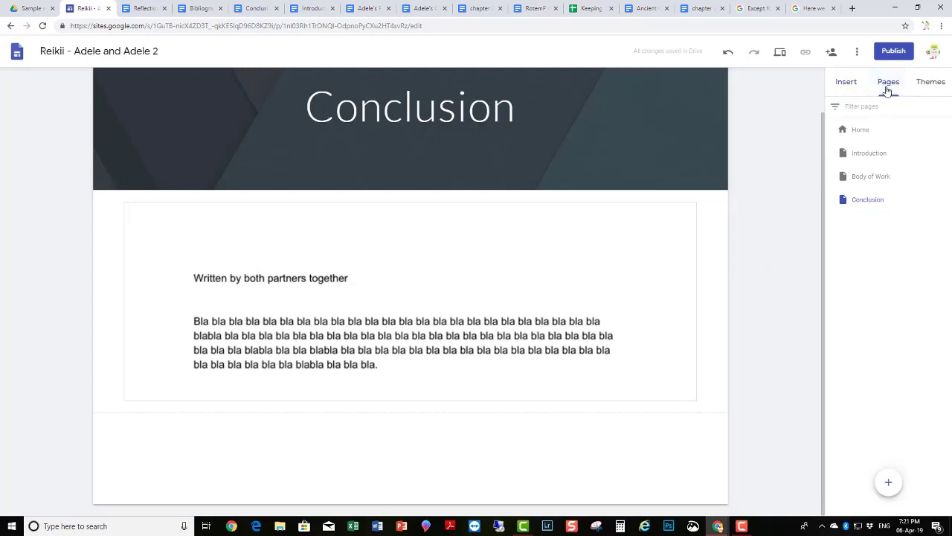
# - Add a page named "Reflection" and embed the Reflection document from the "Sample website" Drive folder below its header
pyautogui.click(887, 482)
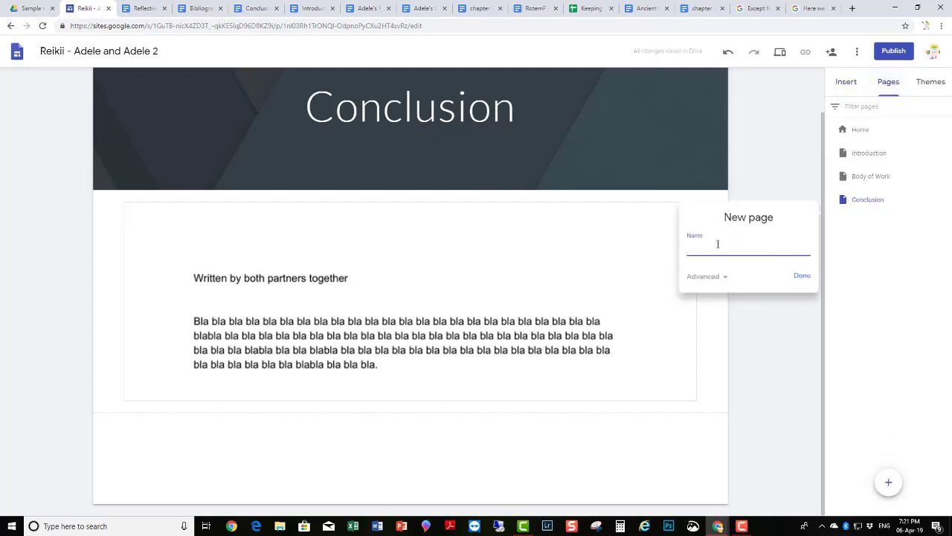
pyautogui.click(803, 277)
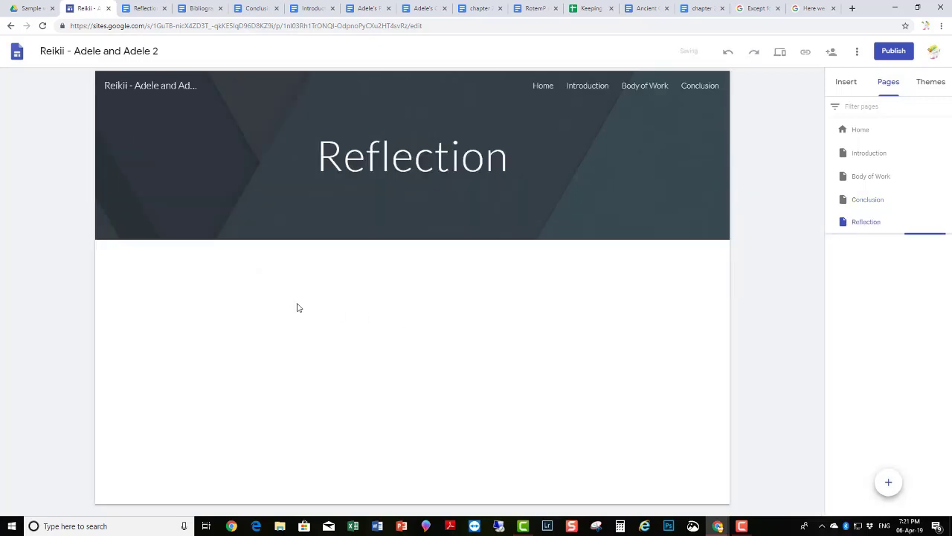
pyautogui.click(848, 84)
pyautogui.click(915, 160)
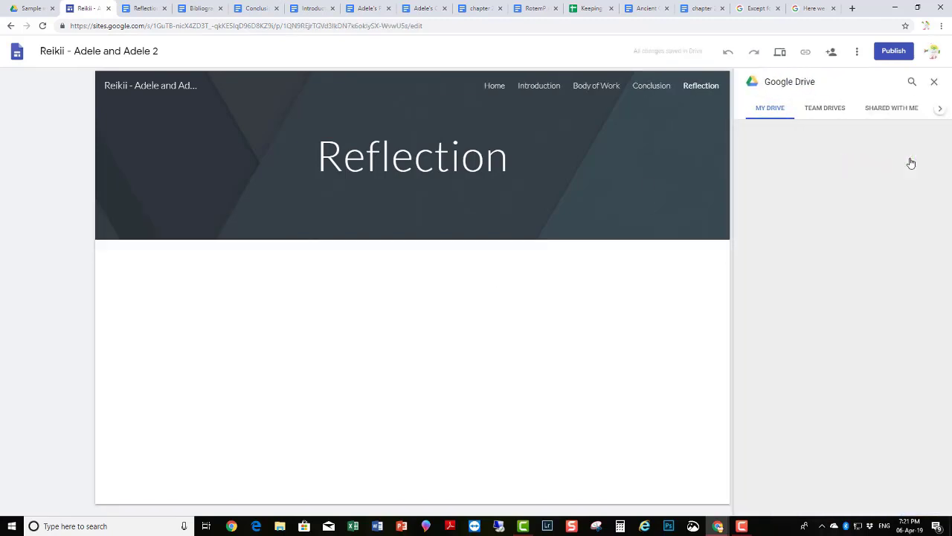
pyautogui.doubleClick(814, 277)
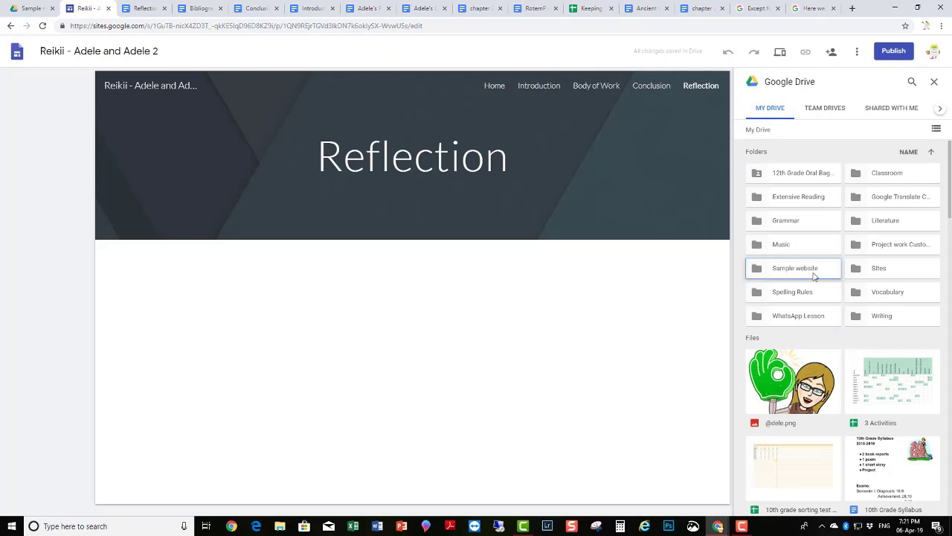
pyautogui.doubleClick(889, 374)
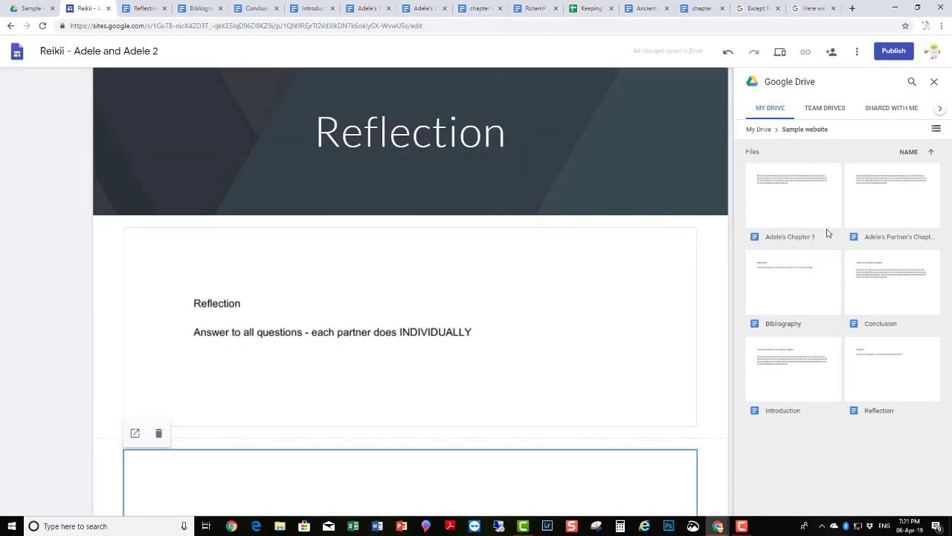
pyautogui.click(934, 82)
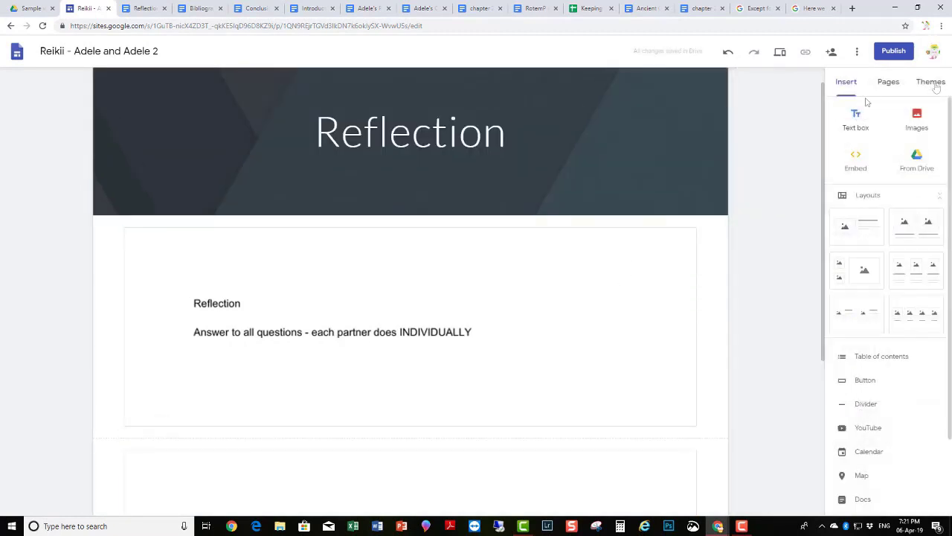
# - Add a page named "Bibliography" and embed the Bibliography document from the "Sample website" Drive folder below its header
pyautogui.click(888, 82)
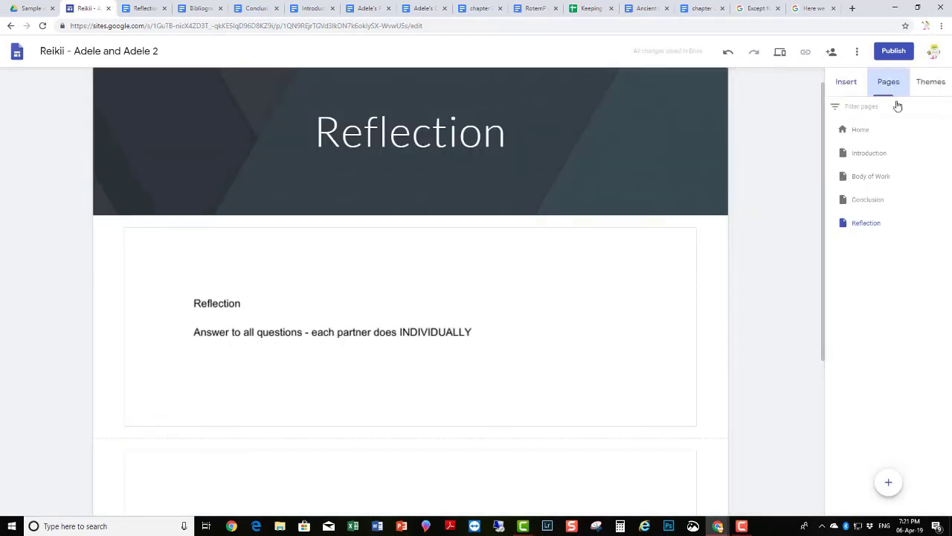
pyautogui.click(886, 482)
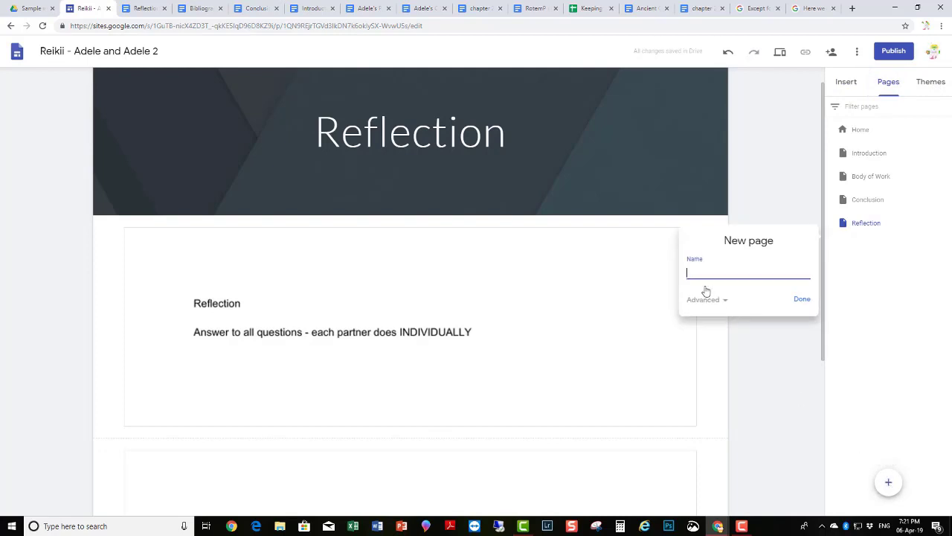
pyautogui.write('Bibliography')
pyautogui.click(800, 299)
pyautogui.click(847, 82)
pyautogui.click(916, 162)
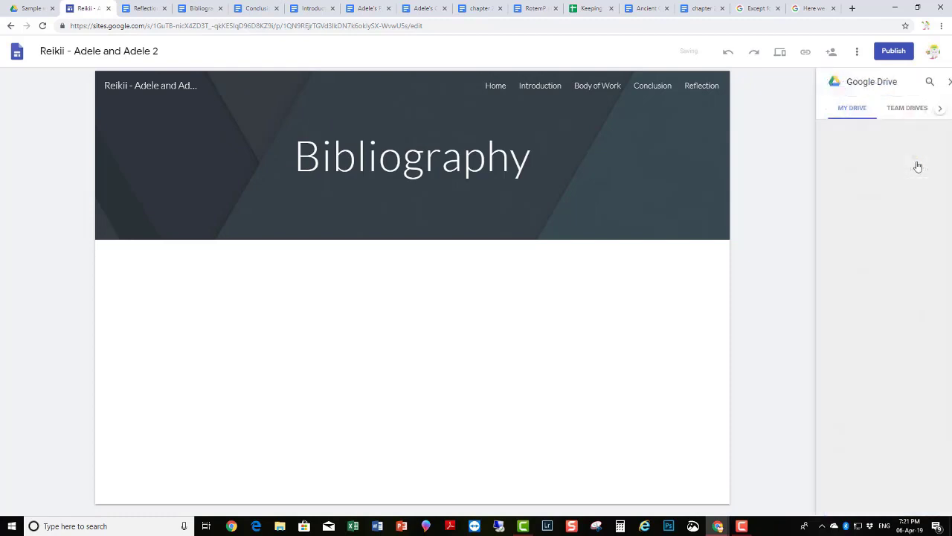
pyautogui.doubleClick(797, 274)
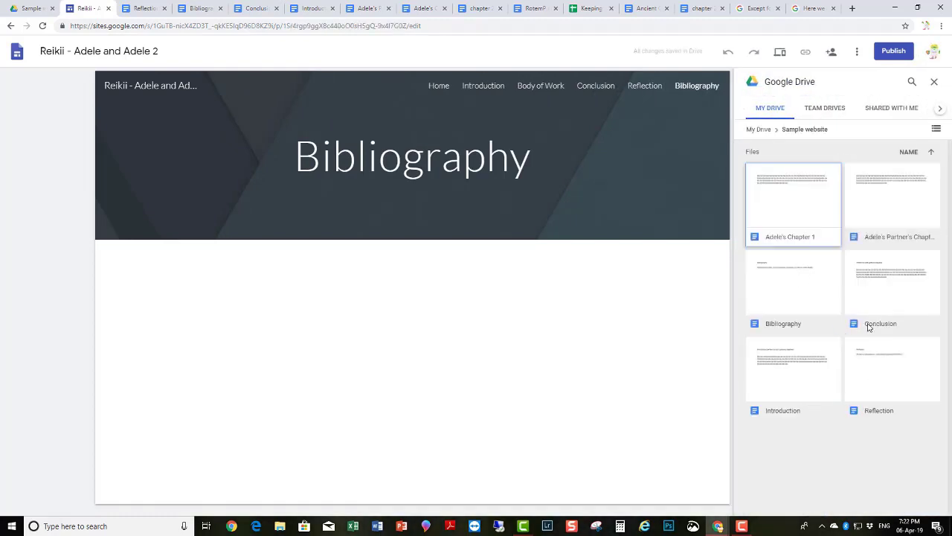
pyautogui.doubleClick(796, 301)
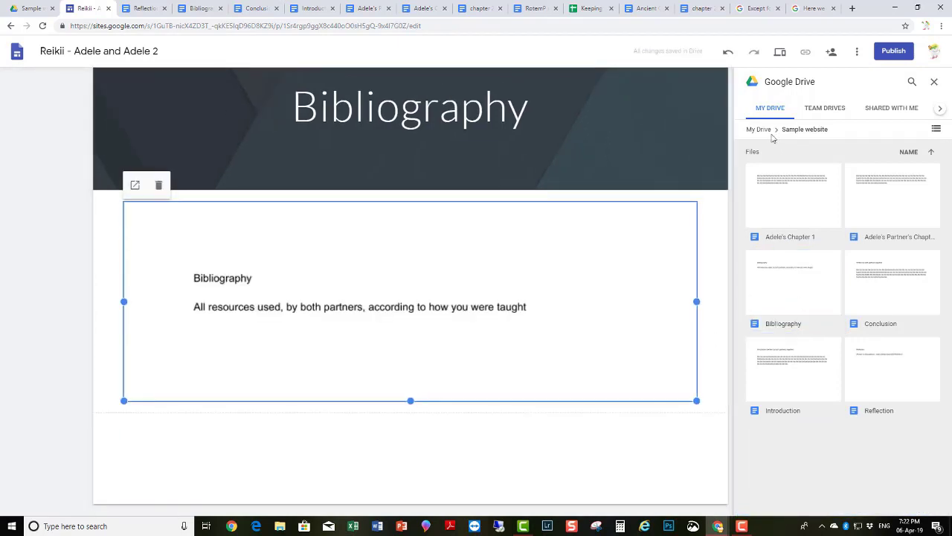
pyautogui.click(934, 82)
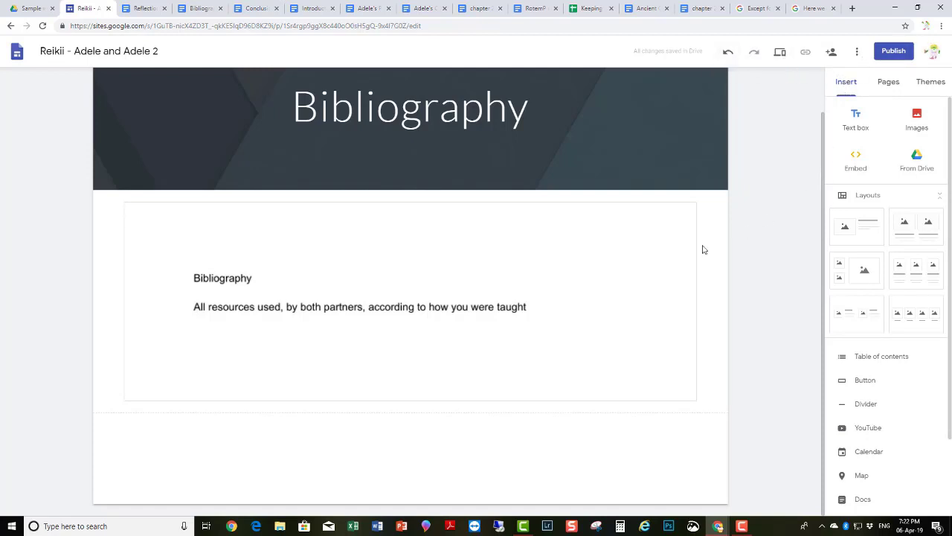
# - Preview the site, go through its pages from Home to Bibliography, and return to the editor
pyautogui.click(888, 83)
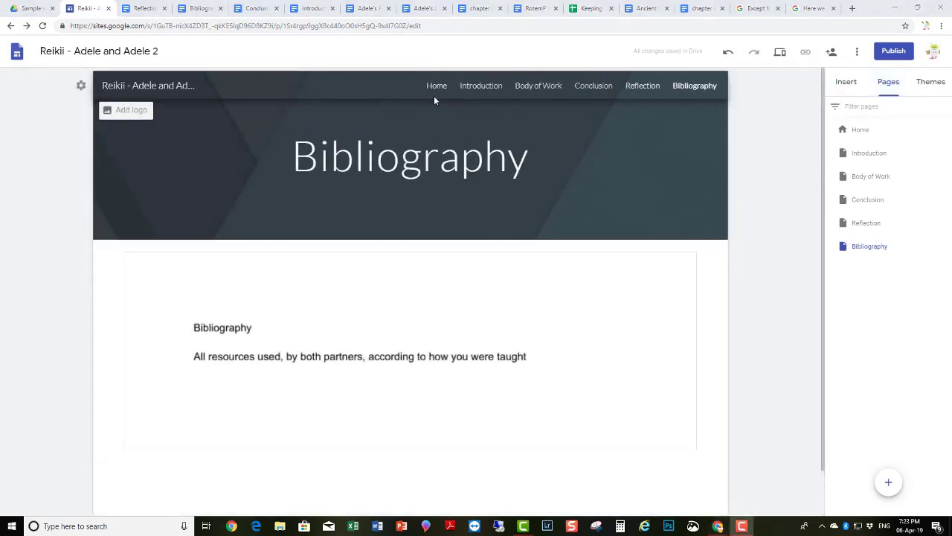
pyautogui.click(781, 58)
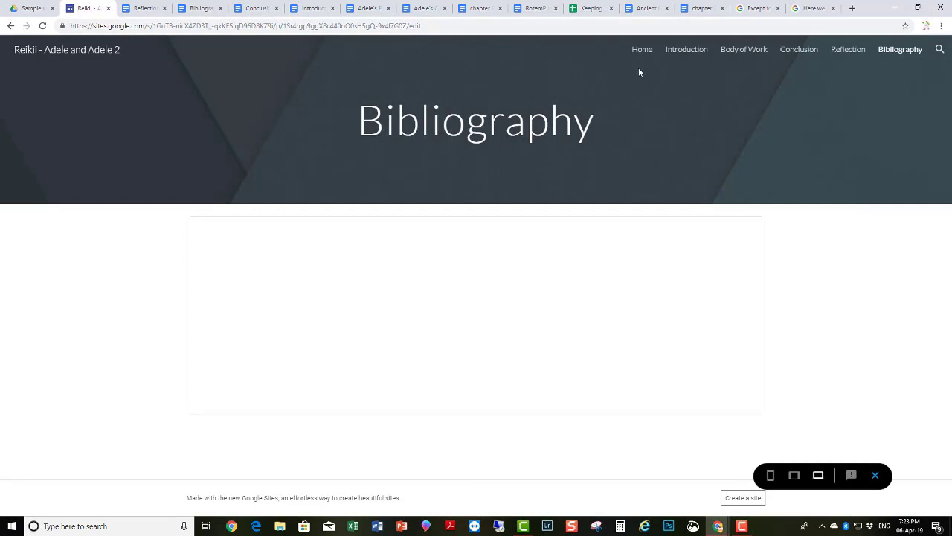
pyautogui.click(652, 52)
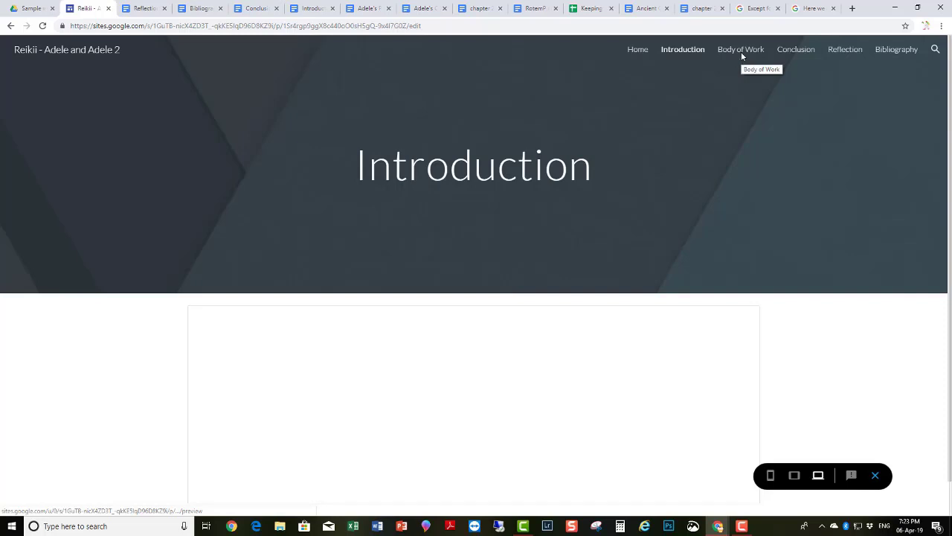
pyautogui.click(741, 53)
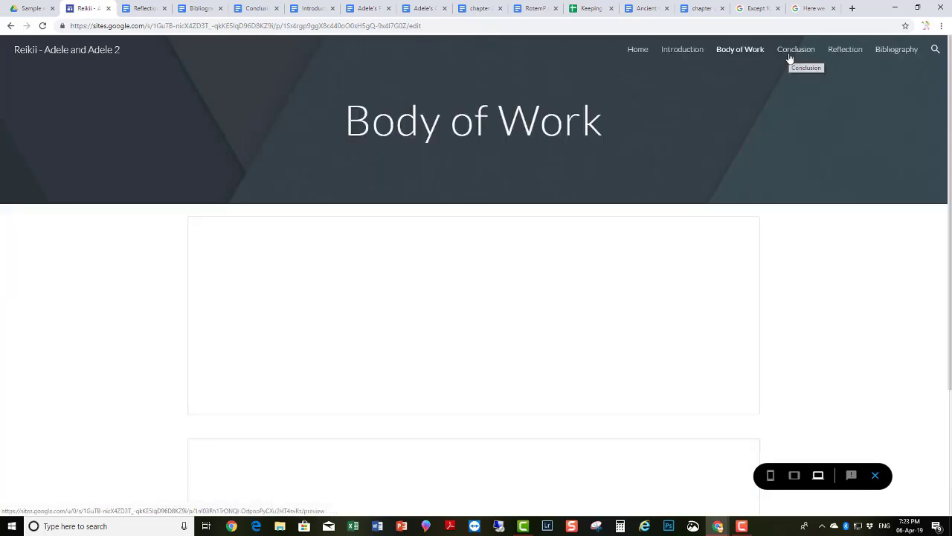
pyautogui.click(791, 55)
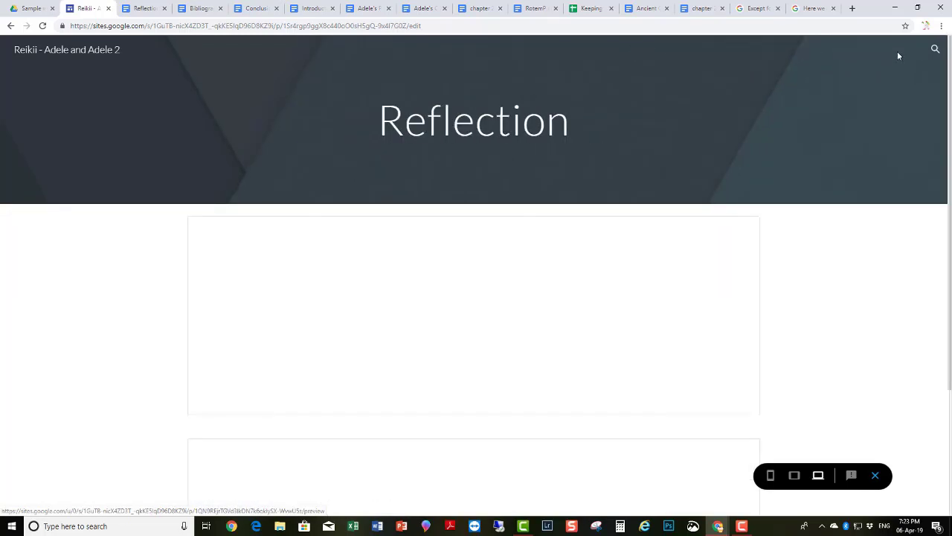
pyautogui.click(897, 52)
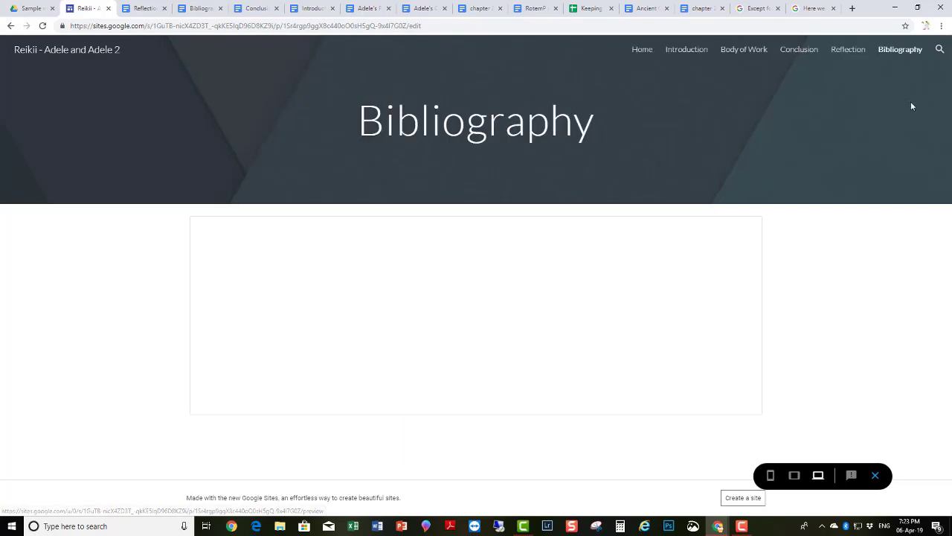
pyautogui.click(873, 475)
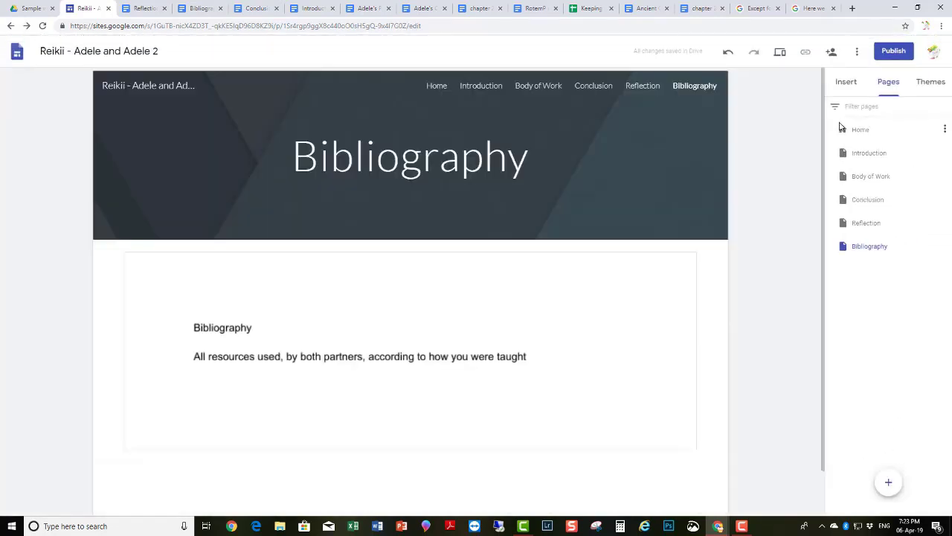
# - Publish the site under the suggested web address and open the published version
pyautogui.click(903, 51)
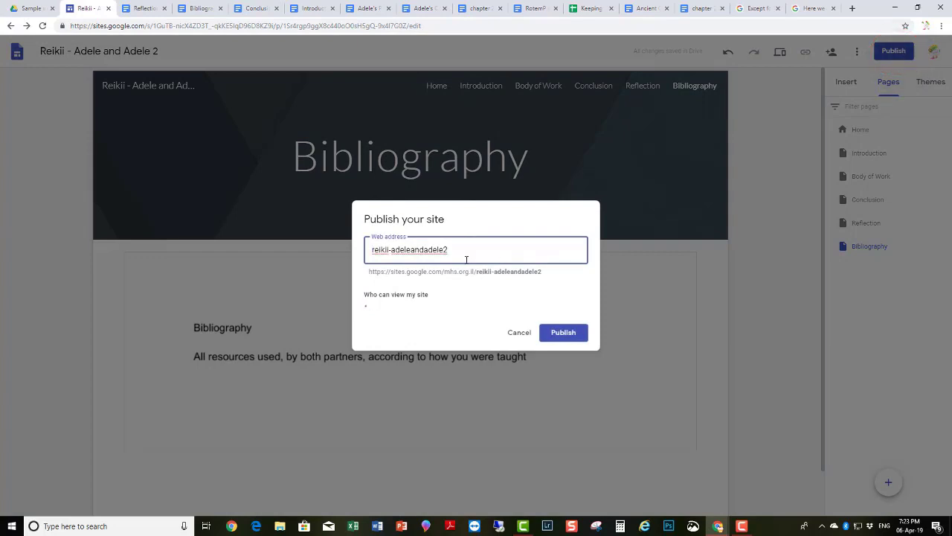
pyautogui.click(573, 335)
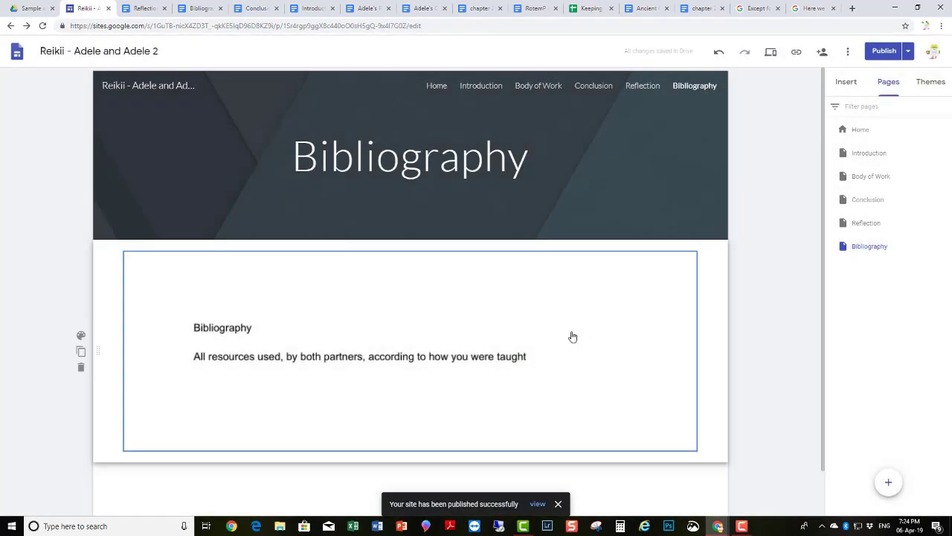
pyautogui.click(537, 504)
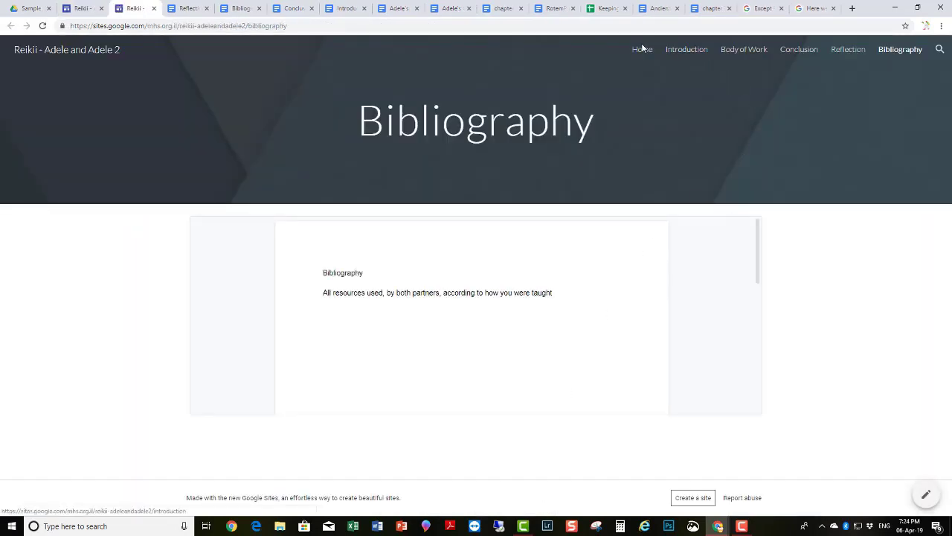
# - Check the Home, Introduction, Body of Work and Conclusion pages of the published site
pyautogui.click(643, 51)
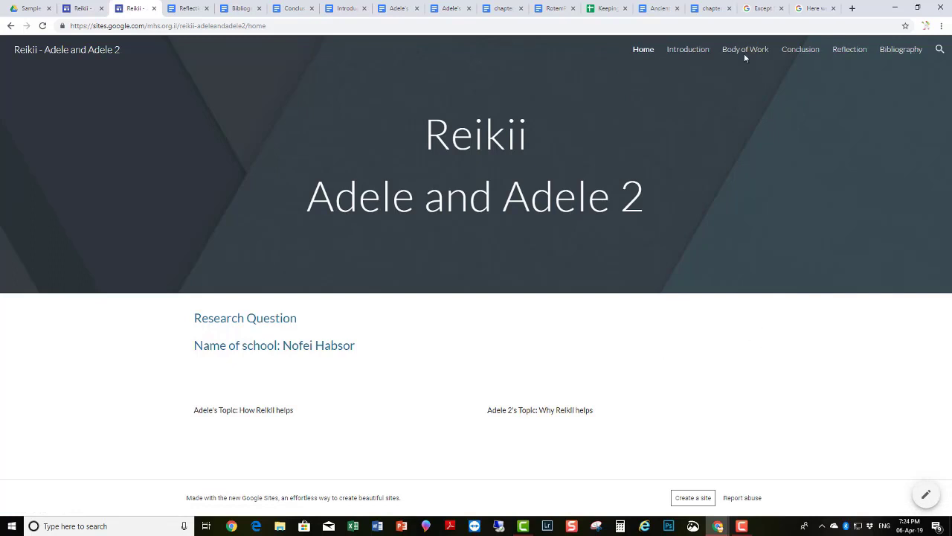
pyautogui.click(697, 49)
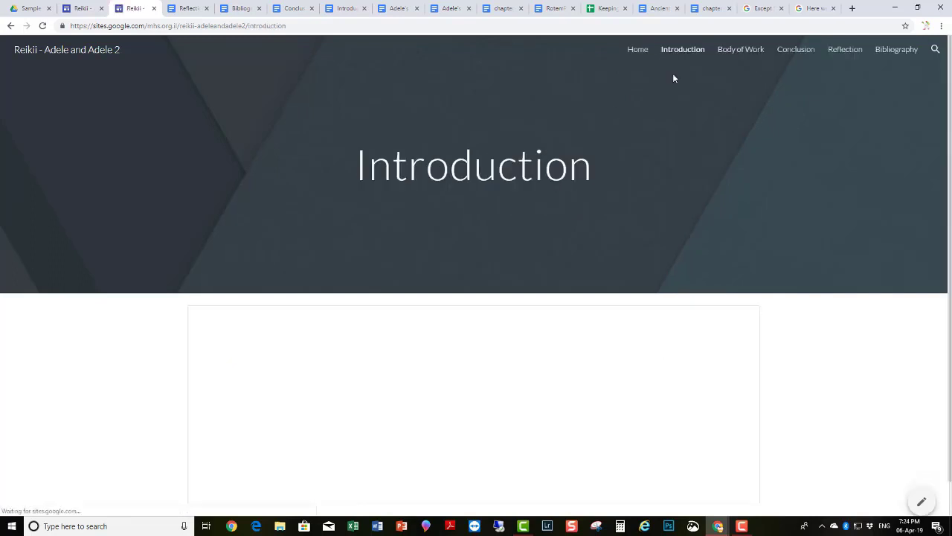
pyautogui.click(740, 50)
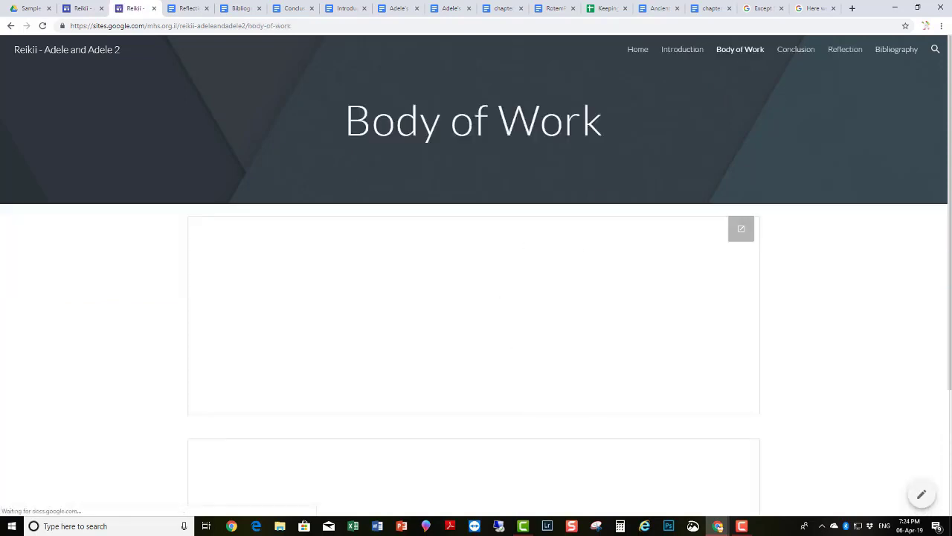
pyautogui.click(794, 50)
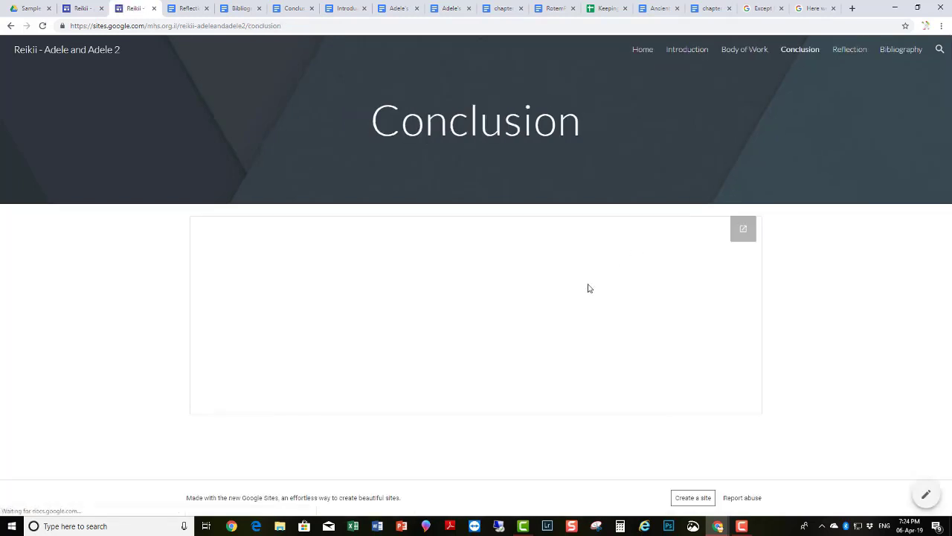